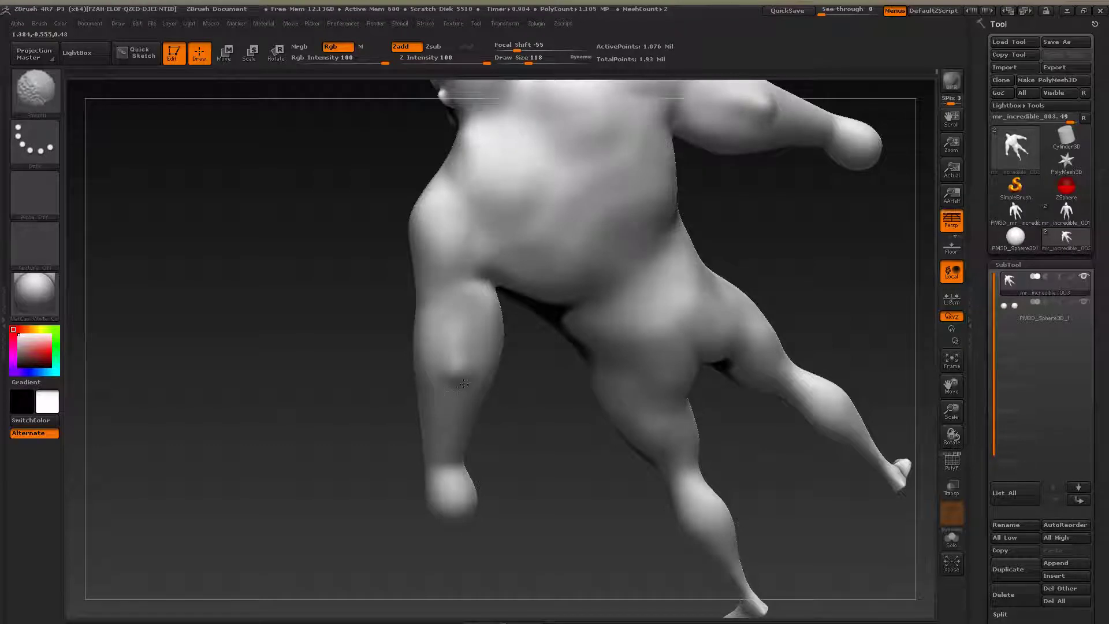
Step: Set the Move brush's draw size to 155 and refine the arm's contour, checking it against the rear-view film still in XnView
mouse_move(514, 424)
mouse_down()
mouse_move(572, 439)
mouse_move(510, 445)
mouse_up()
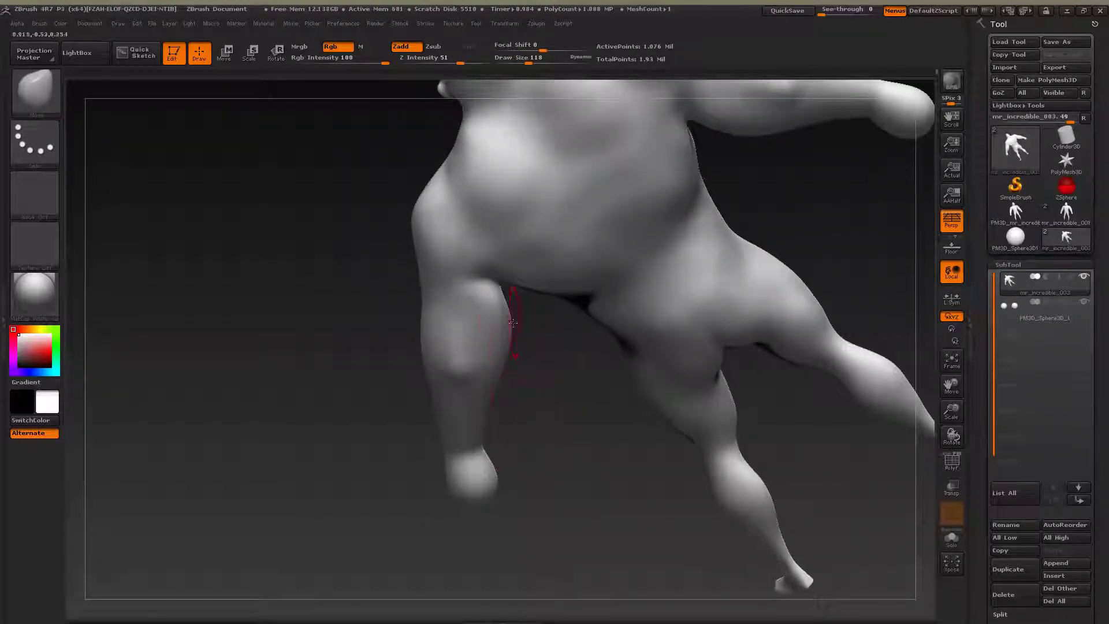
key(s)
drag(514, 327, 519, 328)
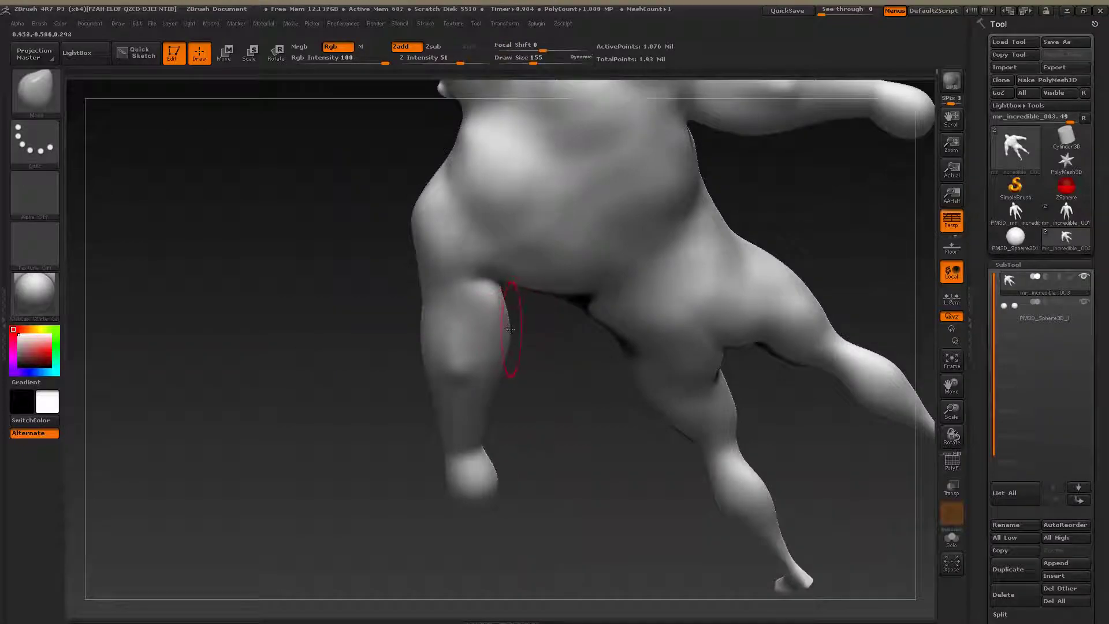
key(alt+Tab)
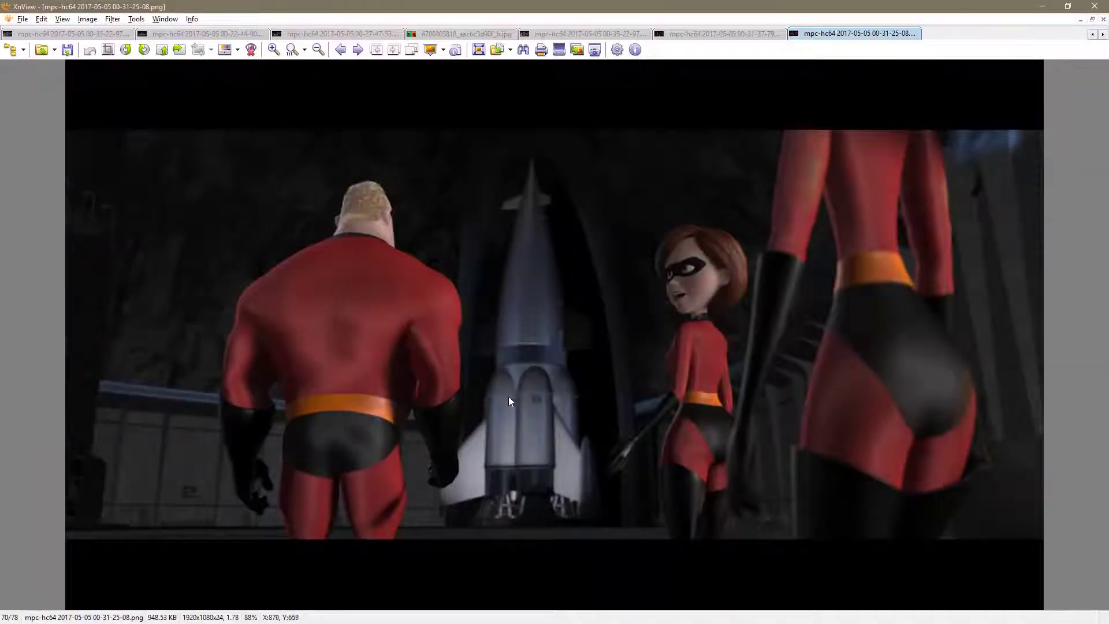
key(alt+Tab)
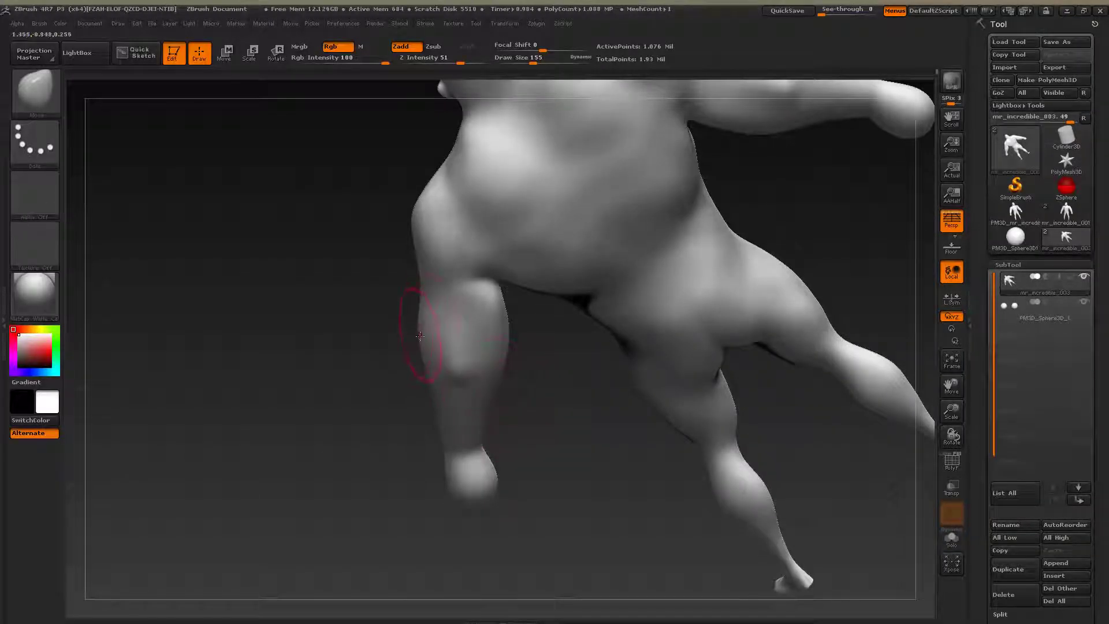
mouse_move(523, 427)
mouse_down()
mouse_move(383, 335)
mouse_move(361, 333)
mouse_move(360, 315)
mouse_up()
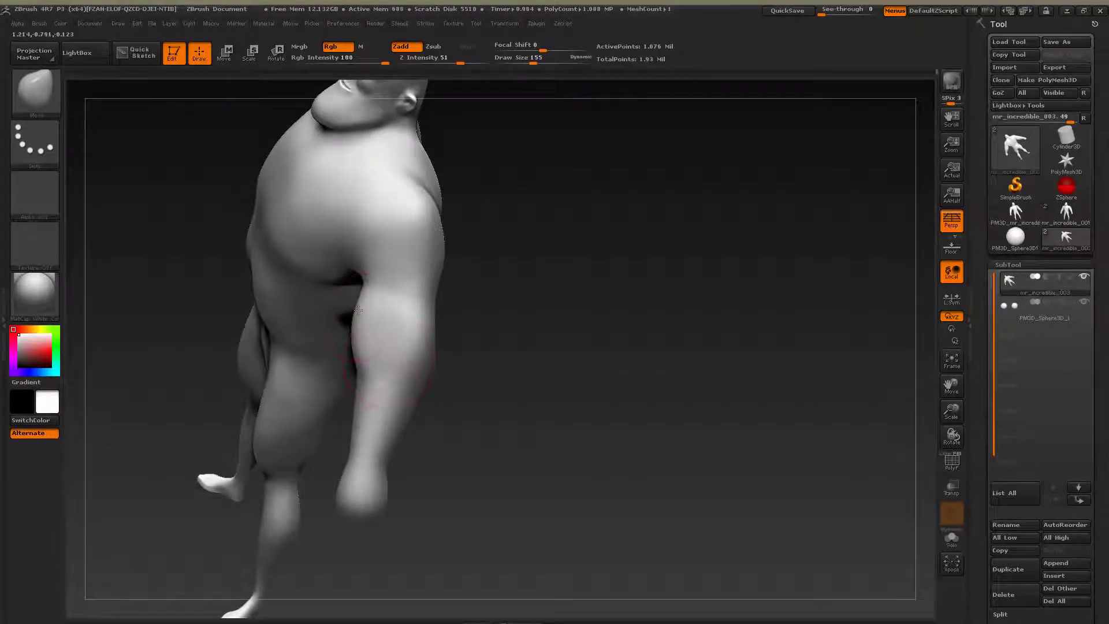
mouse_move(470, 364)
mouse_down()
mouse_move(532, 373)
mouse_move(516, 372)
mouse_up()
key(b)
key(m)
key(v)
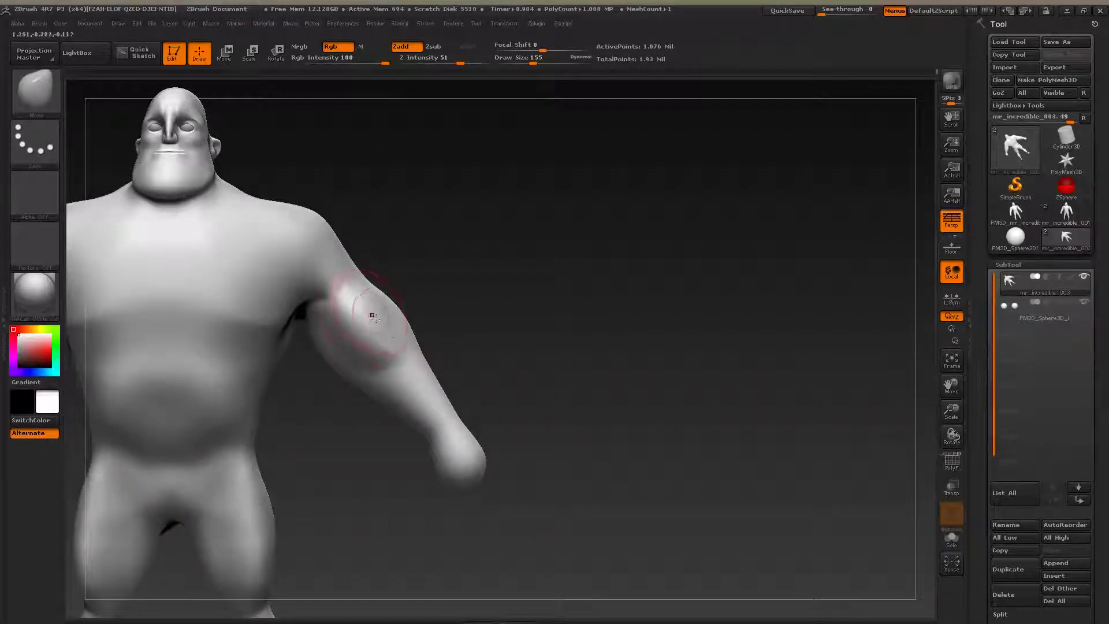
key(alt+Tab)
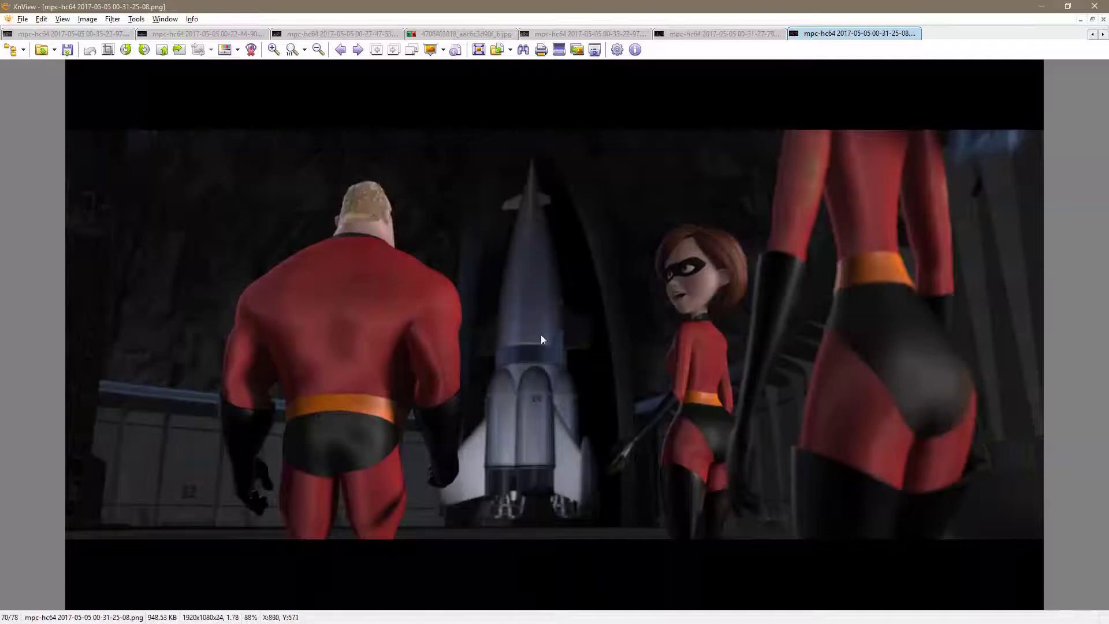
click(447, 33)
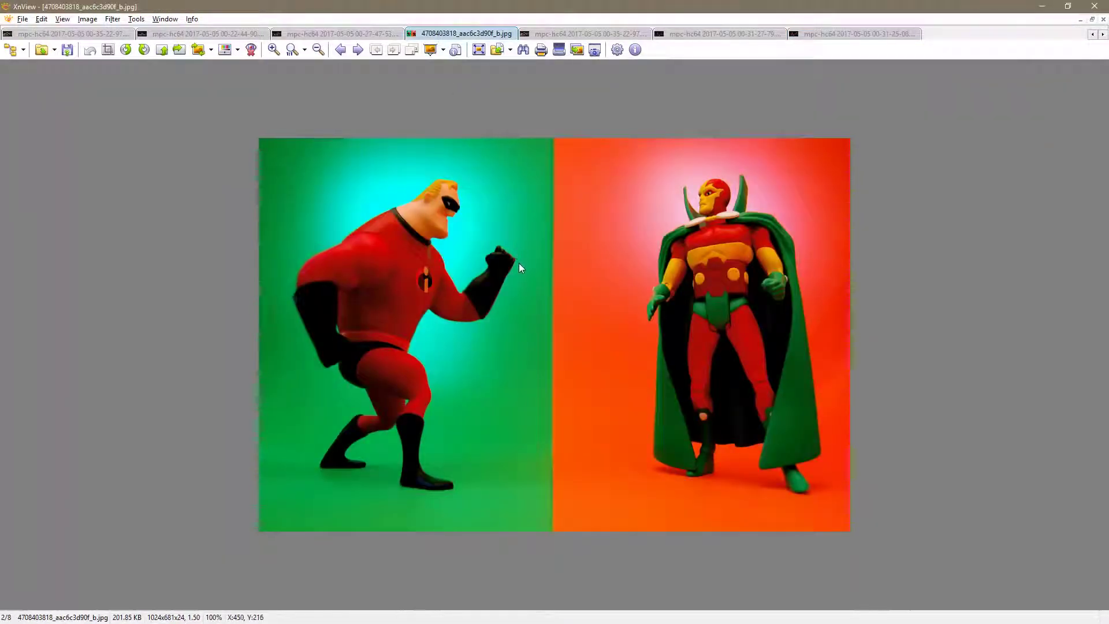
key(alt+Tab)
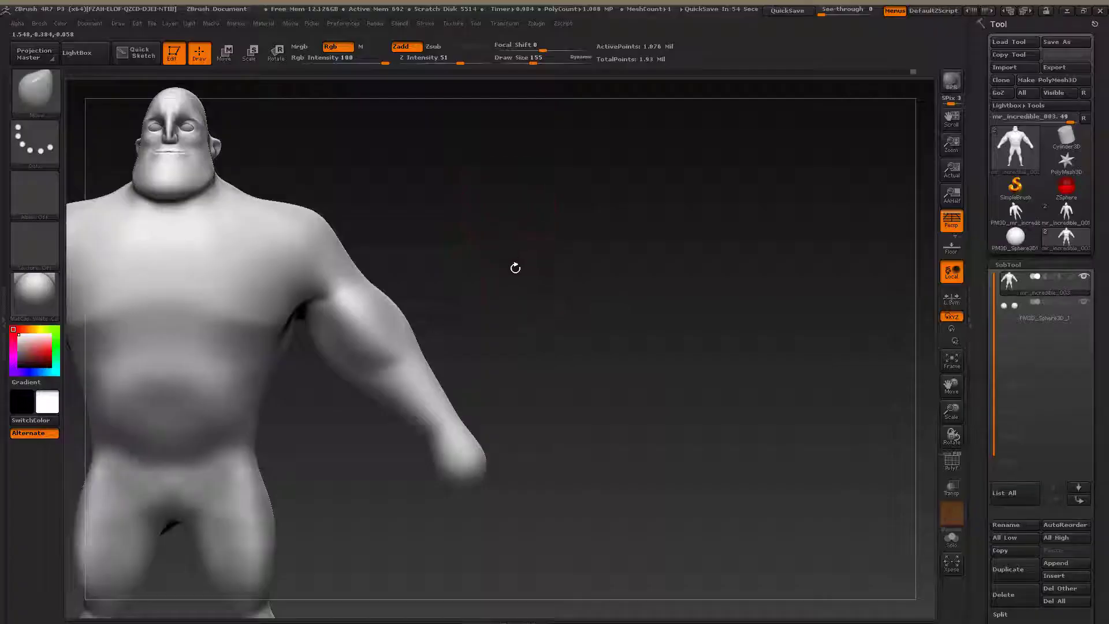
Step: Adjust the biceps contour in side view with the Move brush
drag(522, 279, 572, 296)
drag(591, 347, 567, 389)
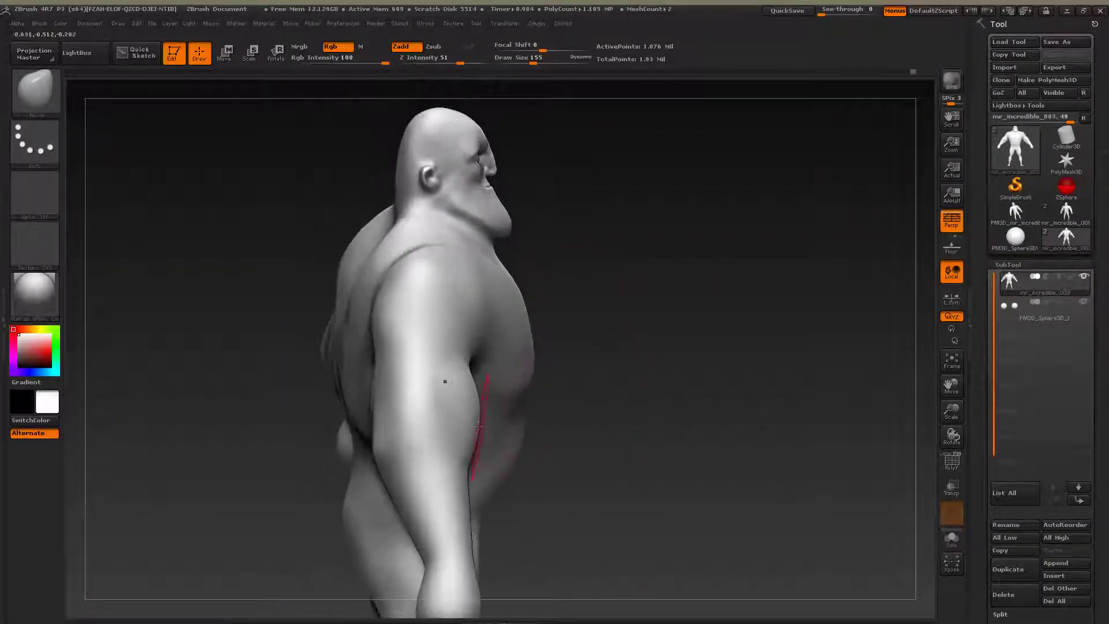
drag(482, 428, 554, 488)
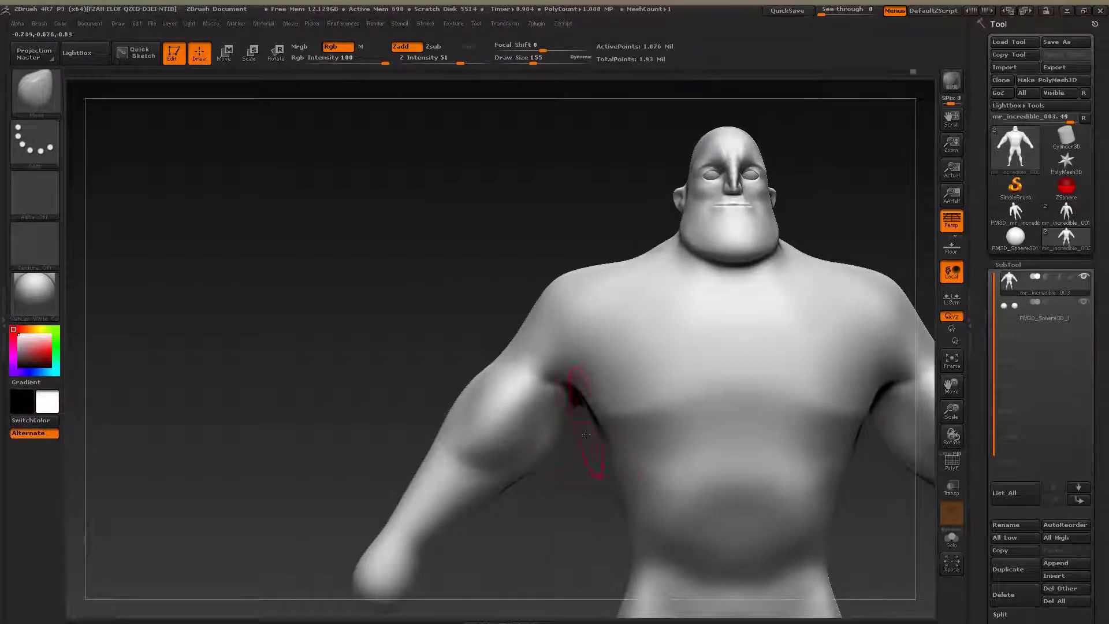
Step: Reshape the side of the torso below the armpit with the Move brush and smooth the area
mouse_move(584, 494)
alt+mouse_down()
mouse_move(537, 418)
mouse_move(530, 445)
mouse_move(532, 429)
alt+mouse_up()
key(shift)
key(b)
key(m)
key(v)
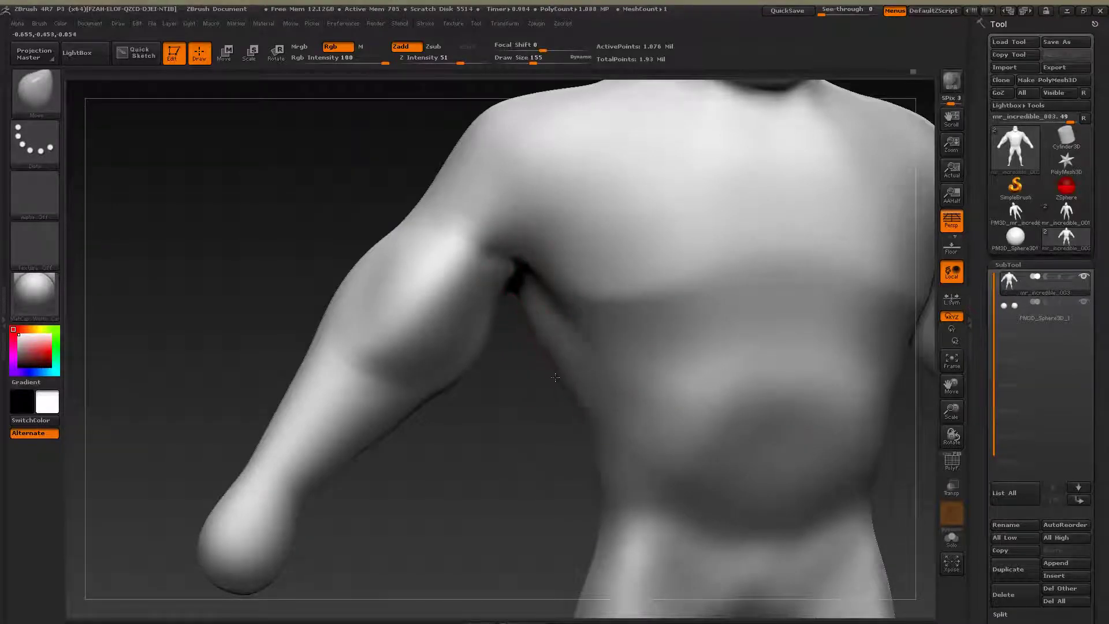
drag(546, 440, 544, 433)
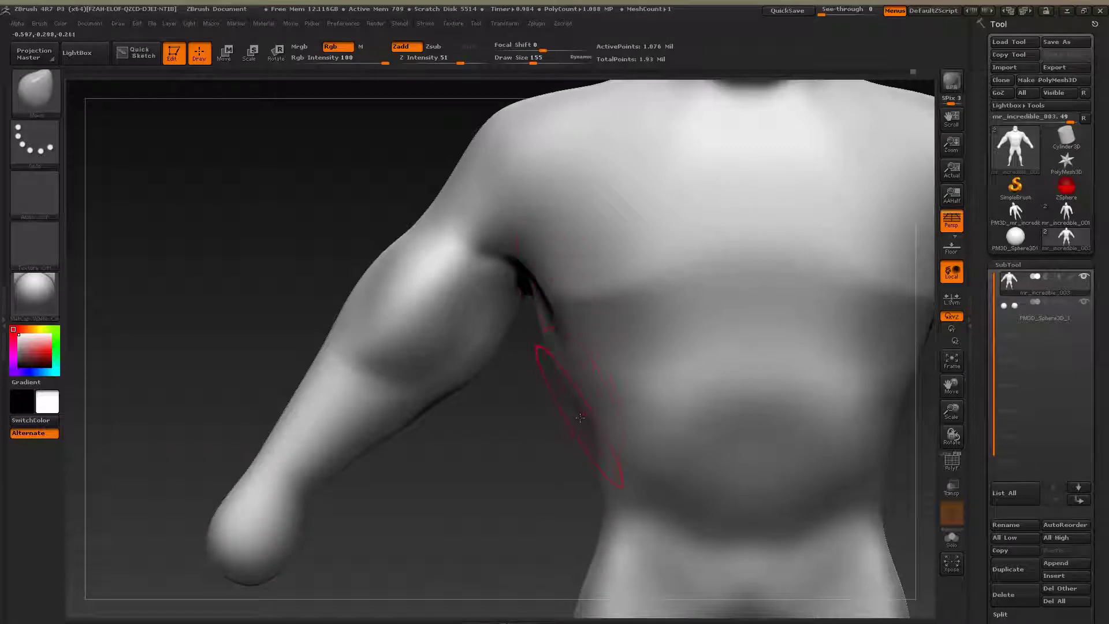
alt+drag(556, 449, 556, 380)
shift+drag(504, 328, 502, 360)
mouse_move(598, 417)
mouse_down()
mouse_move(596, 398)
mouse_move(591, 430)
mouse_move(461, 451)
mouse_move(462, 475)
mouse_up()
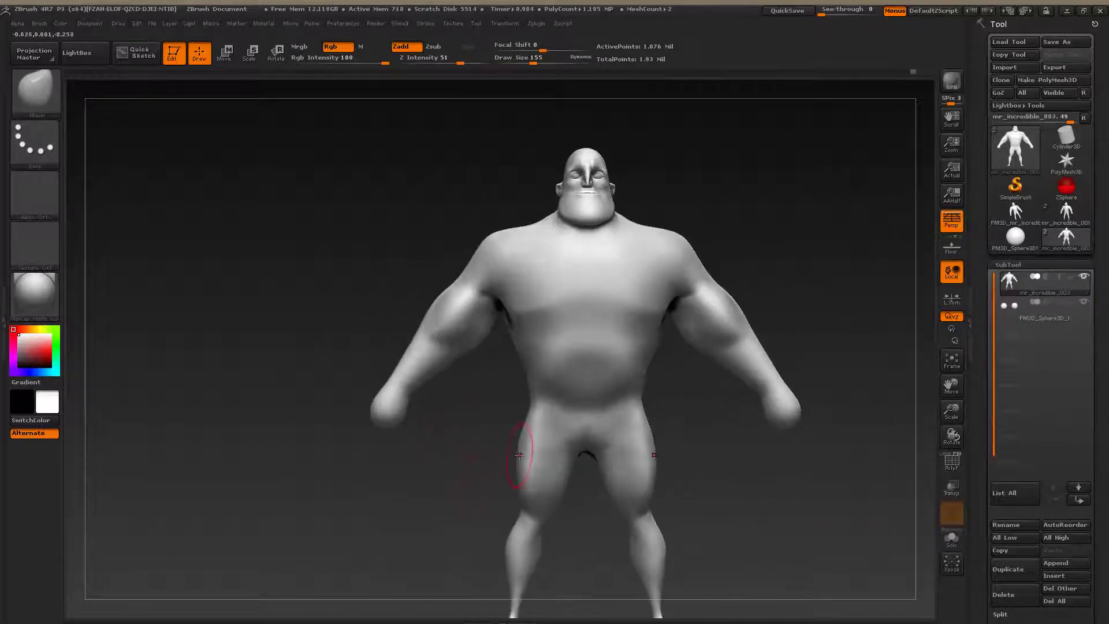
Step: Check the figure photo in XnView and fill out the shoulders with the Move brush at draw size 304
key(alt+Tab)
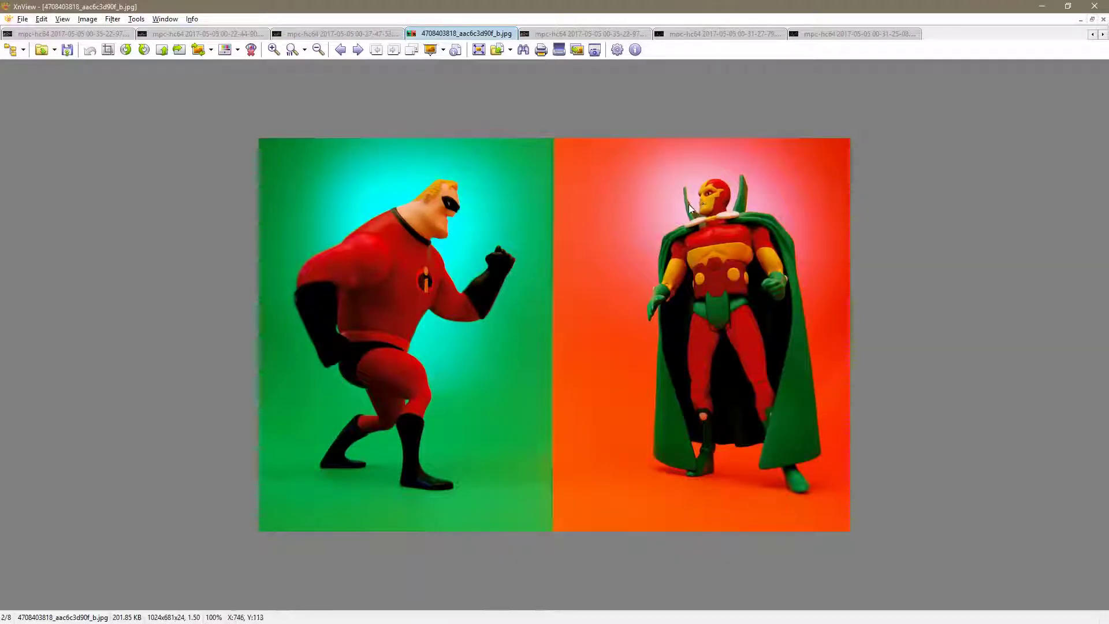
key(alt+Tab)
drag(749, 206, 694, 195)
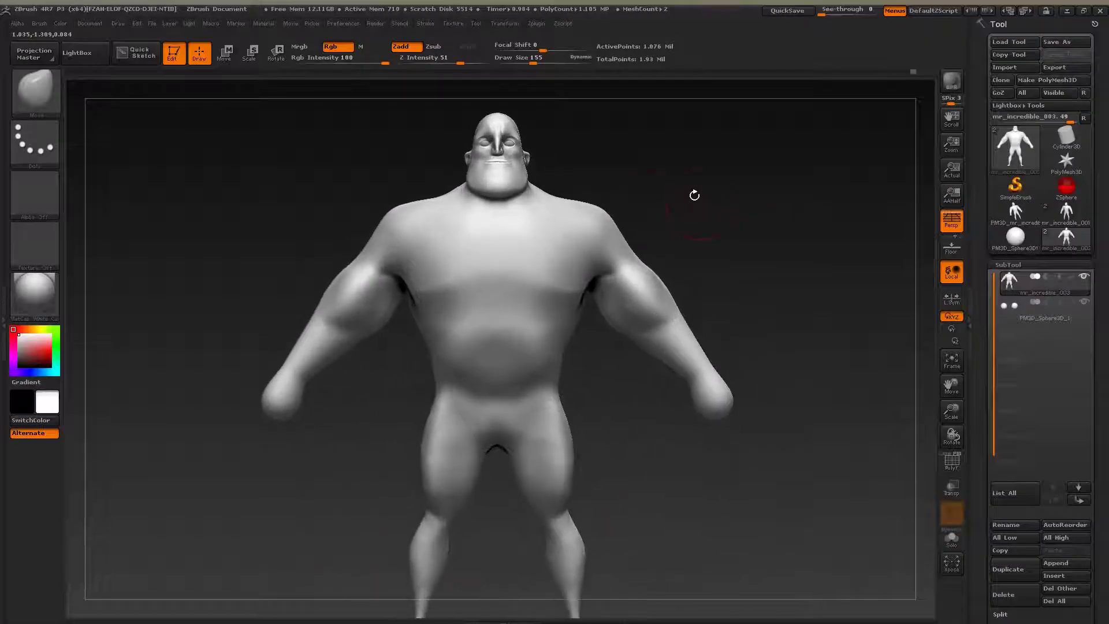
mouse_move(619, 237)
mouse_down()
mouse_move(627, 231)
mouse_move(601, 212)
mouse_up()
key(s)
click(616, 232)
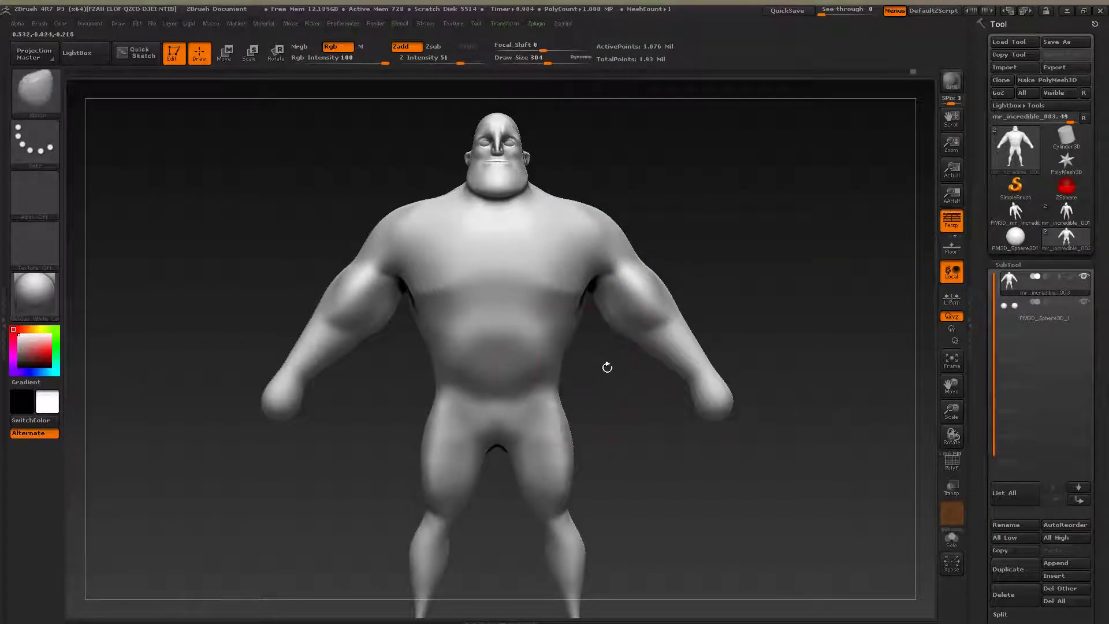
Step: Widen the sides of the waist with the Move brush, comparing the torso with the XnView reference
key(alt+Tab)
key(alt+Tab)
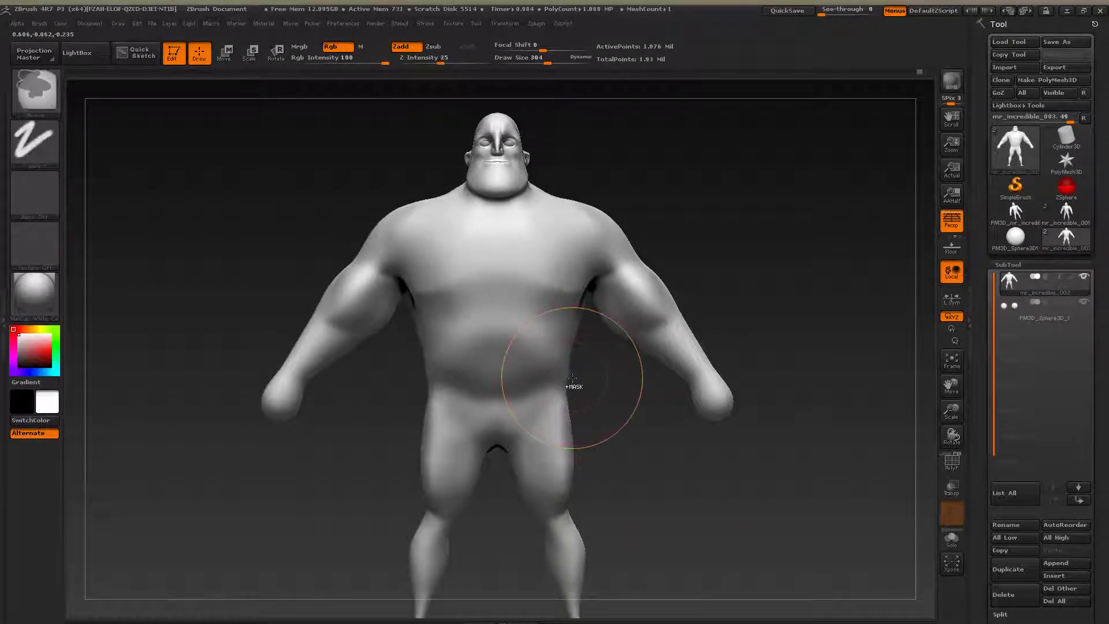
mouse_move(579, 372)
mouse_down()
mouse_move(601, 403)
mouse_move(591, 408)
mouse_move(589, 393)
mouse_move(615, 397)
mouse_up()
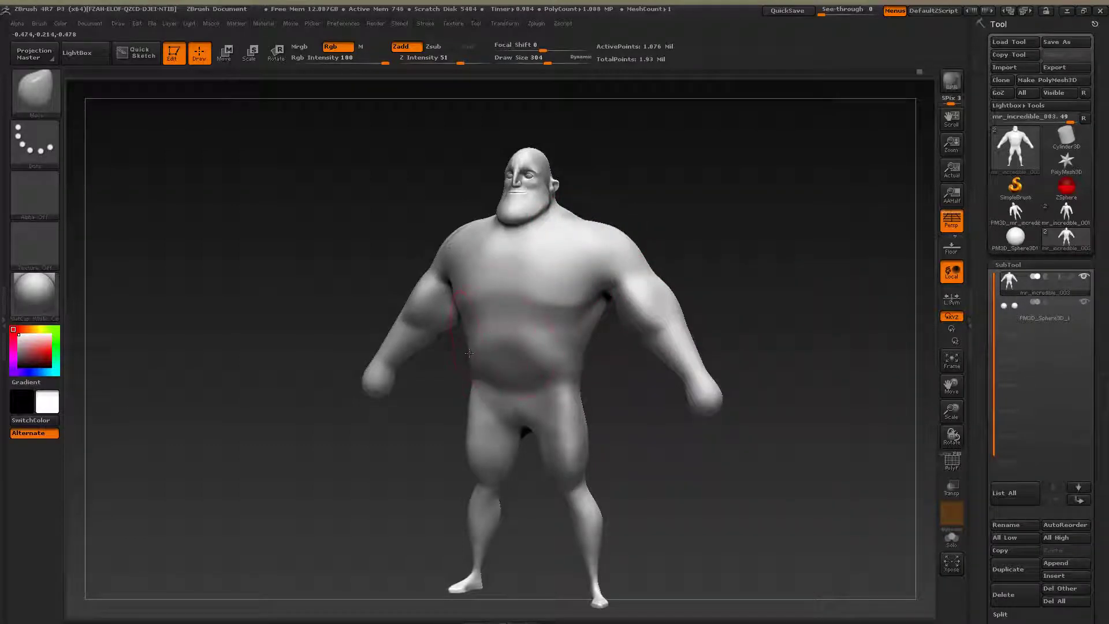
mouse_move(555, 402)
mouse_down()
mouse_move(586, 421)
mouse_move(517, 379)
mouse_move(589, 405)
mouse_move(553, 401)
mouse_up()
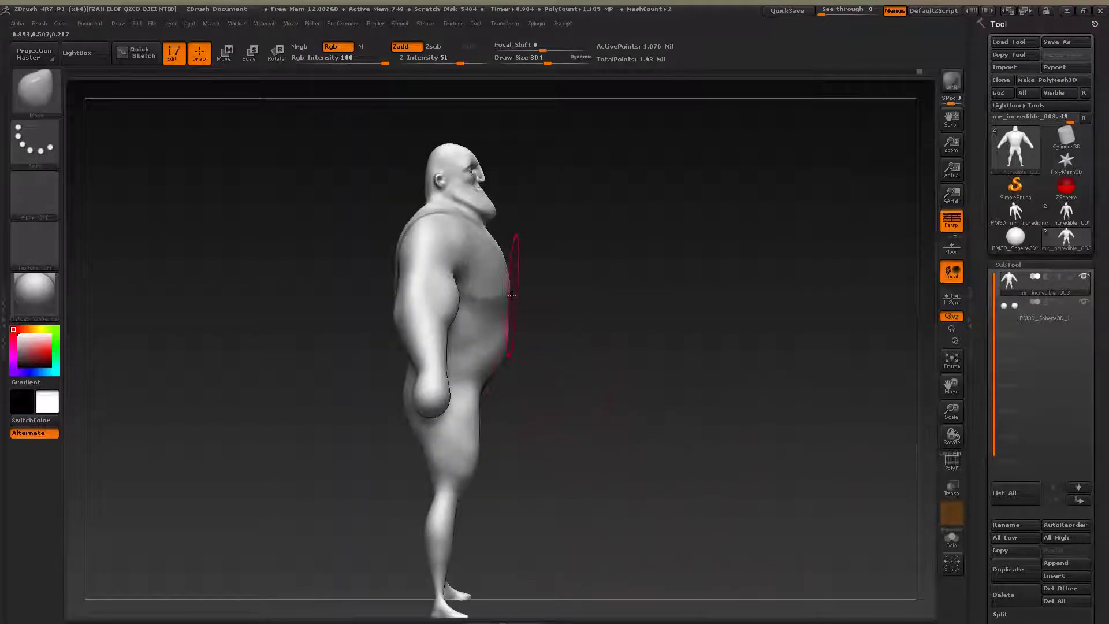
Step: Reduce the Move brush's draw size to 181, push the chest profile forward from the side, and smooth below the chest
key(s)
mouse_move(536, 304)
mouse_down()
mouse_move(553, 301)
mouse_move(505, 301)
mouse_move(565, 331)
mouse_up()
key(s)
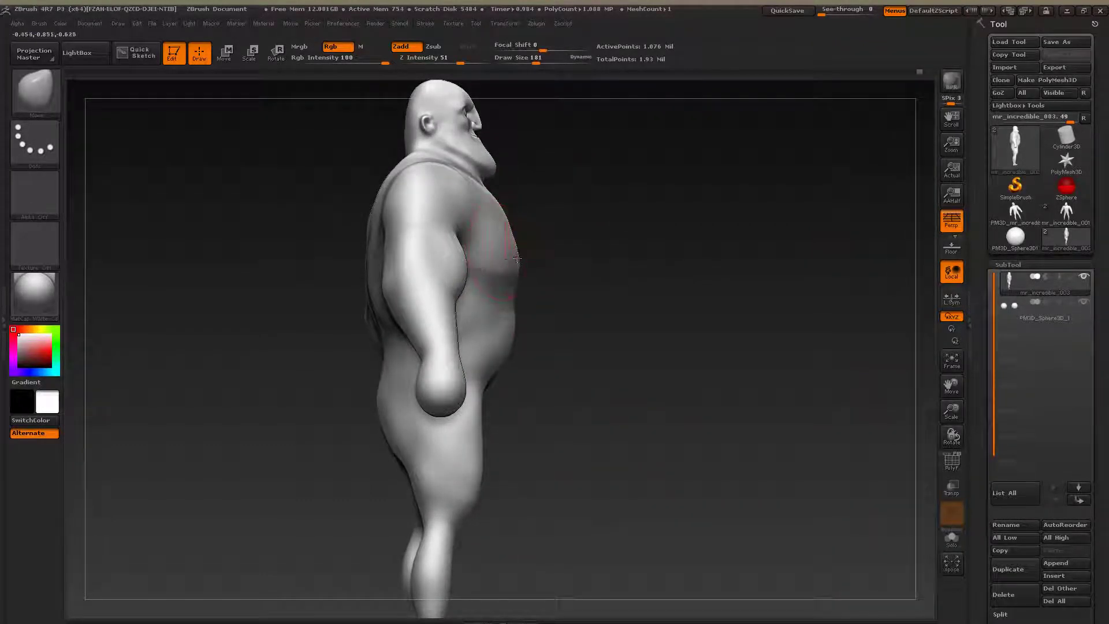
drag(536, 262, 503, 218)
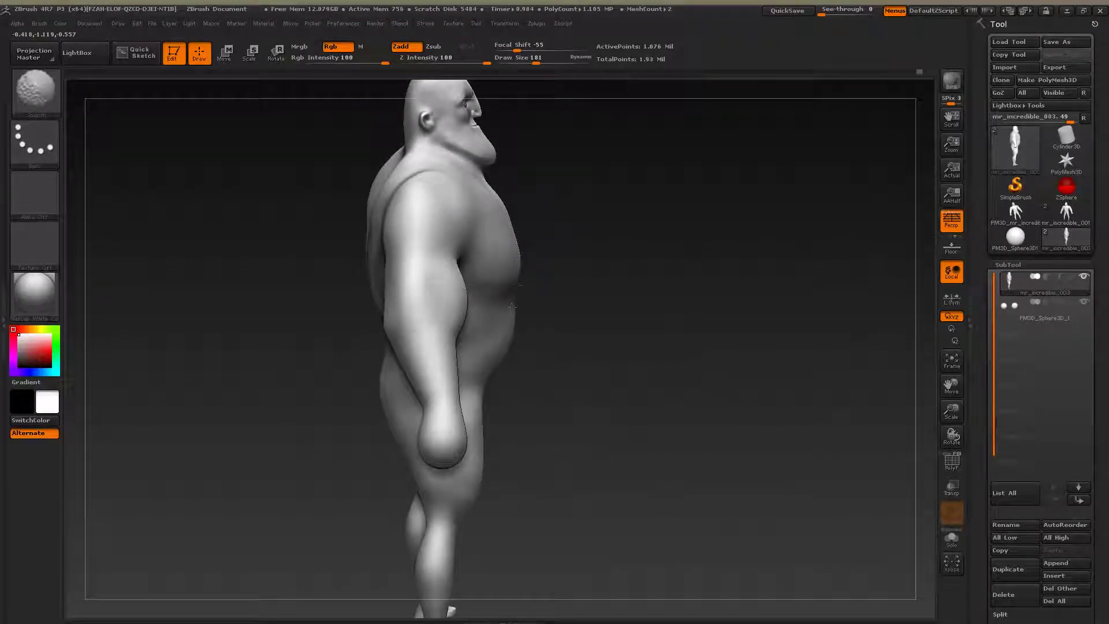
shift+drag(511, 301, 501, 287)
mouse_move(586, 316)
mouse_down()
mouse_move(539, 302)
mouse_move(540, 346)
mouse_move(524, 352)
mouse_move(514, 335)
mouse_up()
drag(456, 375, 446, 397)
key(alt+Tab)
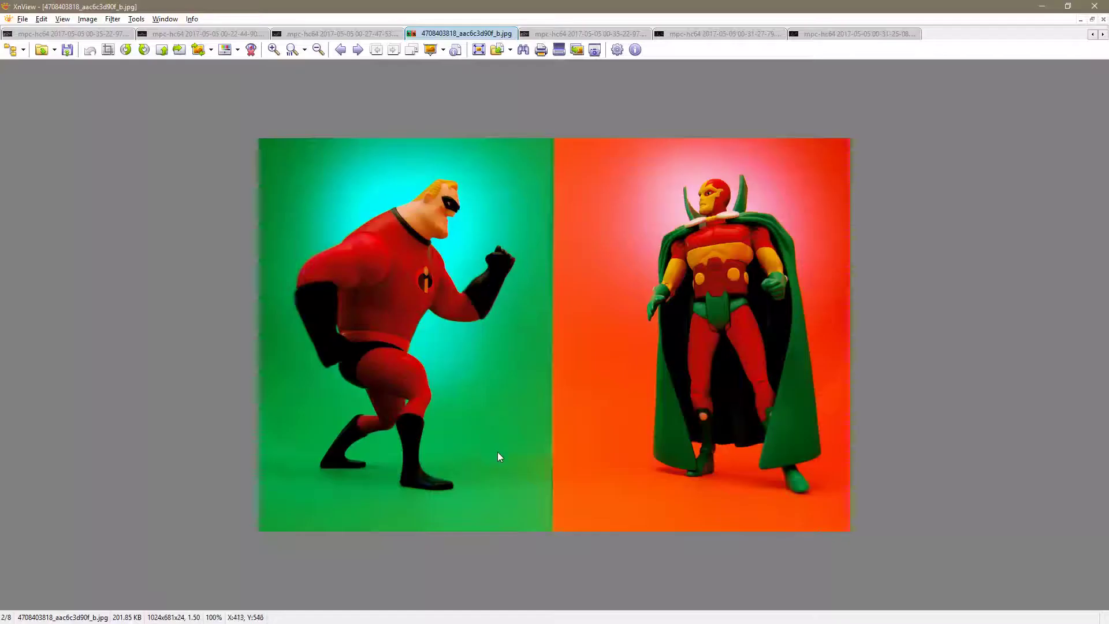
click(186, 35)
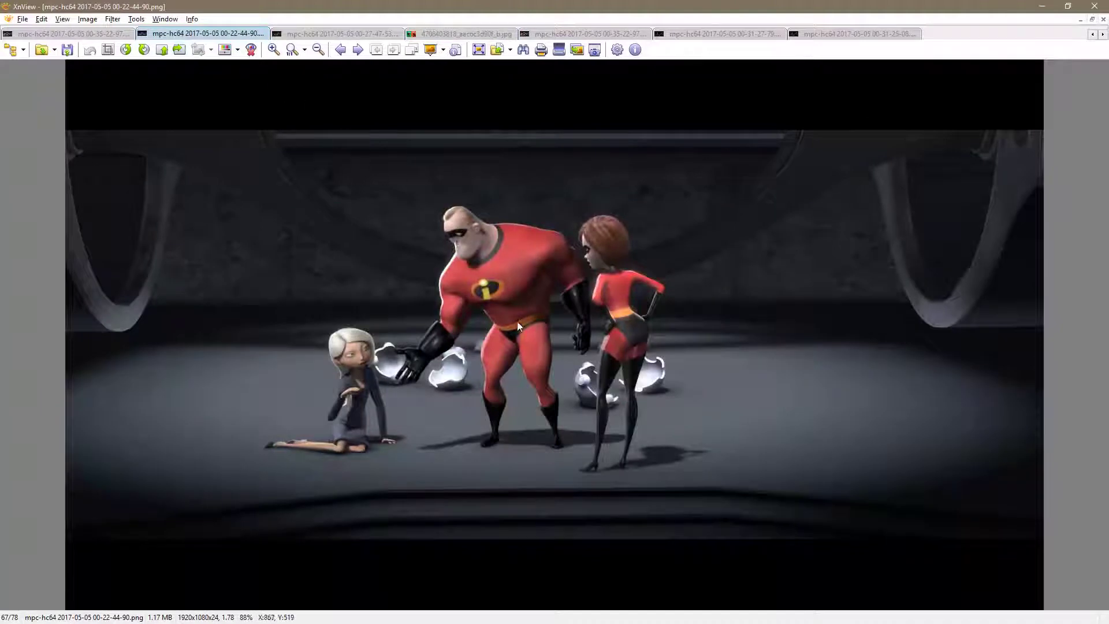
key(alt+Tab)
drag(710, 347, 716, 324)
key(alt+Tab)
key(alt+Tab)
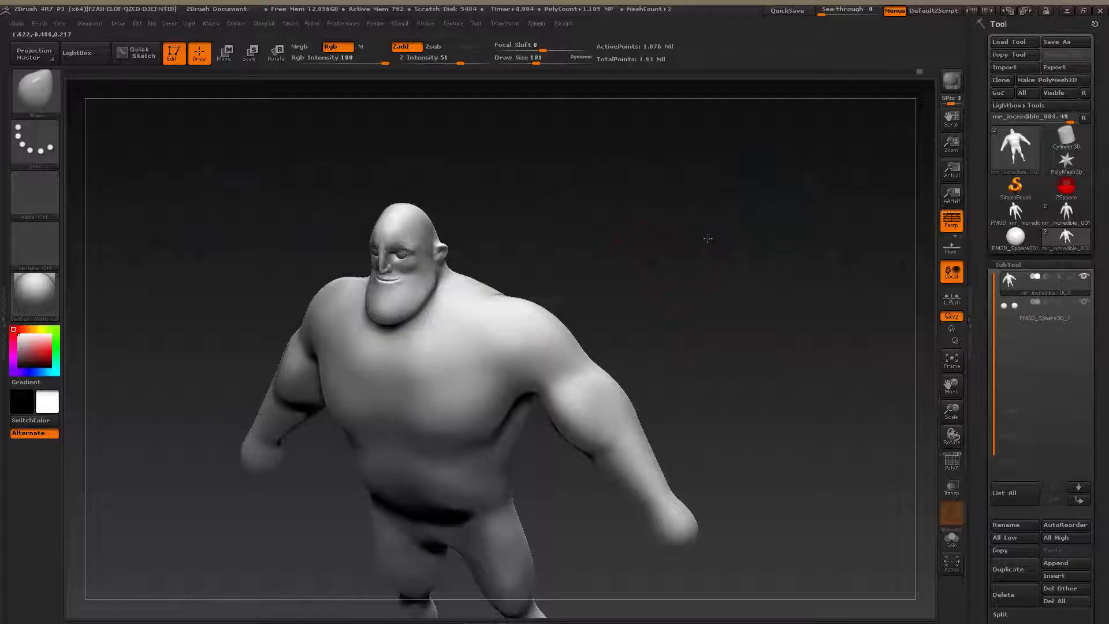
drag(710, 232, 701, 194)
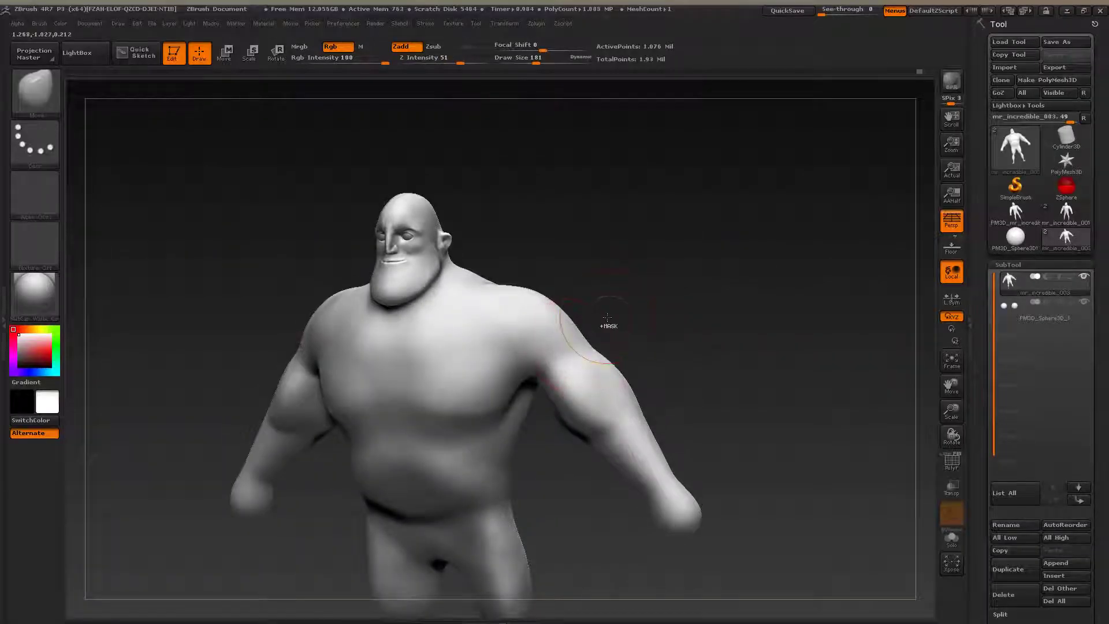
Step: Build up the outer deltoid of the shoulder with the ClayBuildup brush at draw size 118
click(44, 93)
click(151, 104)
drag(642, 278, 646, 321)
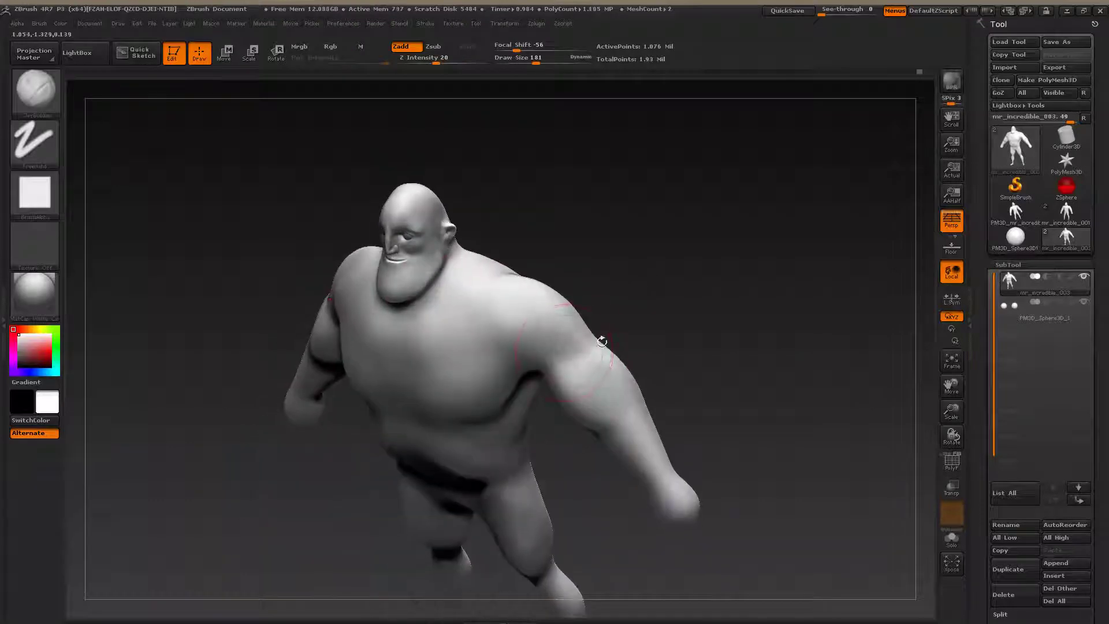
key(s)
drag(574, 347, 583, 294)
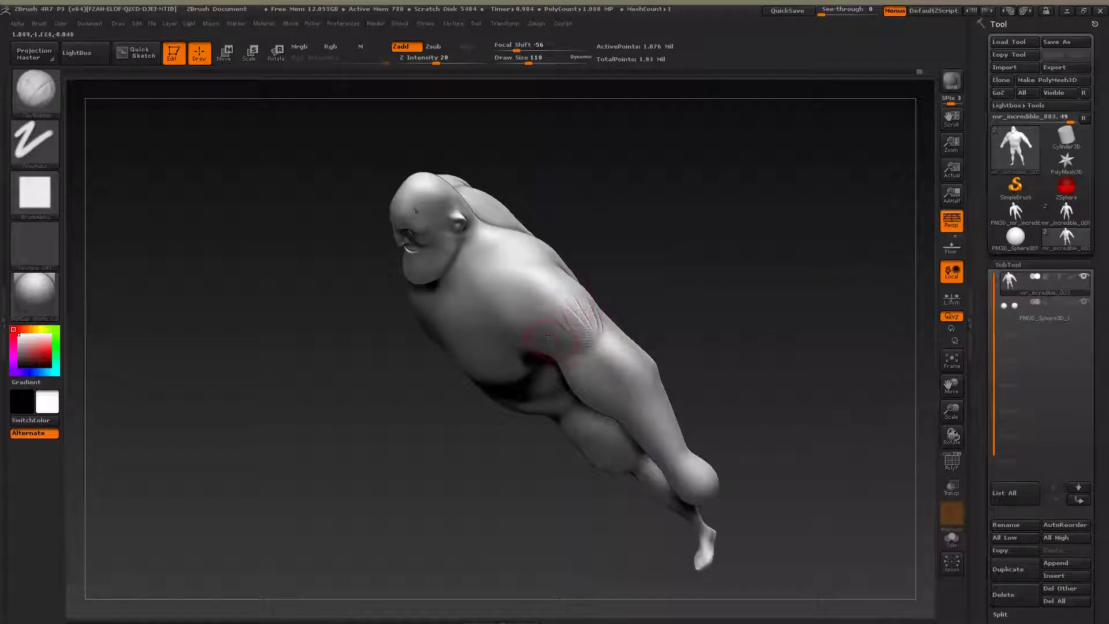
mouse_move(555, 331)
mouse_down()
mouse_move(576, 327)
mouse_move(571, 307)
mouse_move(591, 317)
mouse_up()
Step: Smooth the clay strokes on the deltoid from the rear and front of the shoulder
mouse_move(656, 283)
mouse_down()
mouse_move(667, 282)
mouse_move(632, 323)
mouse_move(589, 297)
mouse_up()
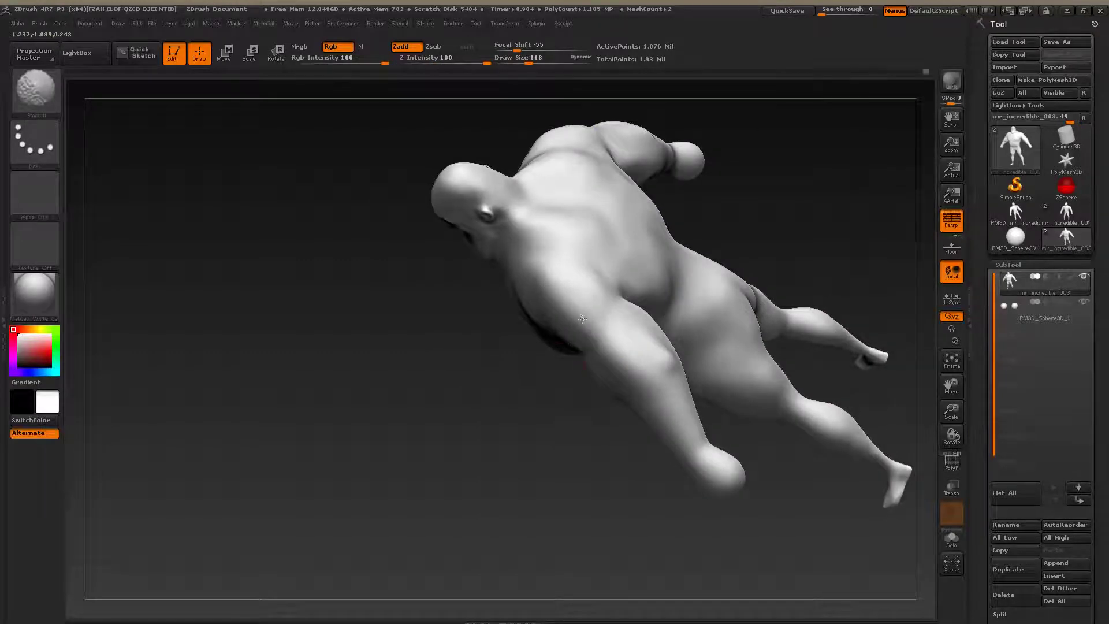
drag(508, 375, 591, 386)
shift+drag(589, 329, 568, 330)
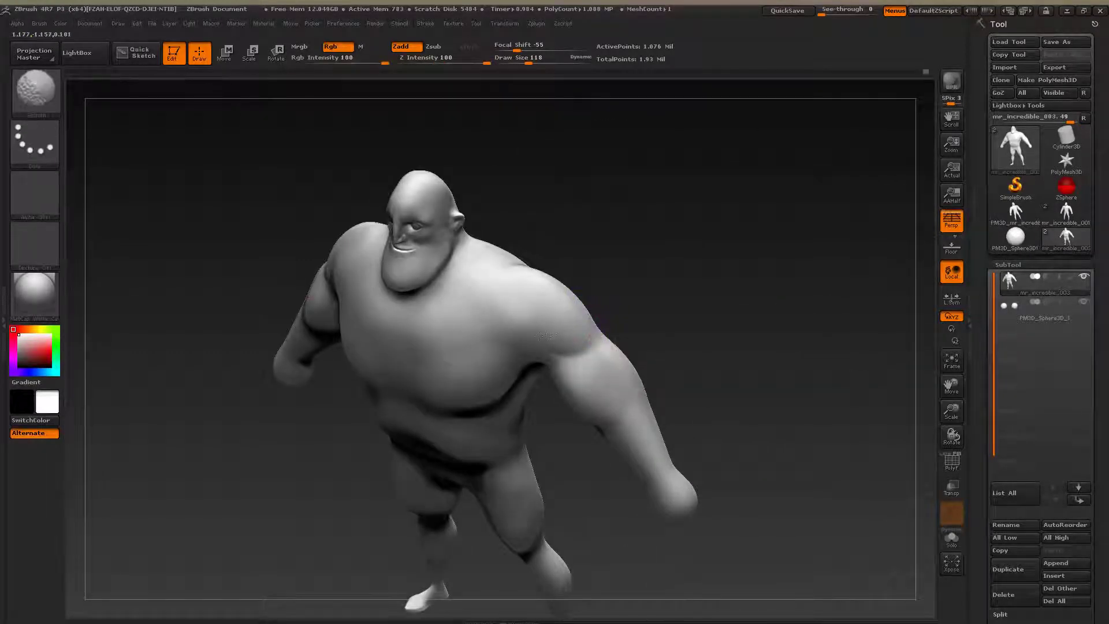
key(shift)
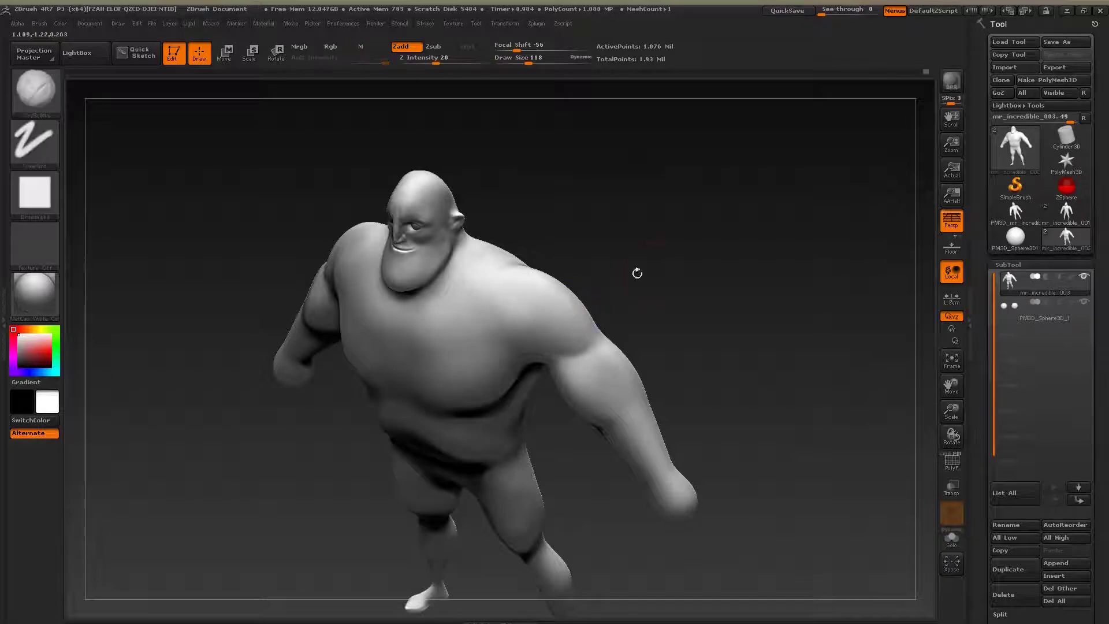
drag(649, 270, 528, 323)
key(shift)
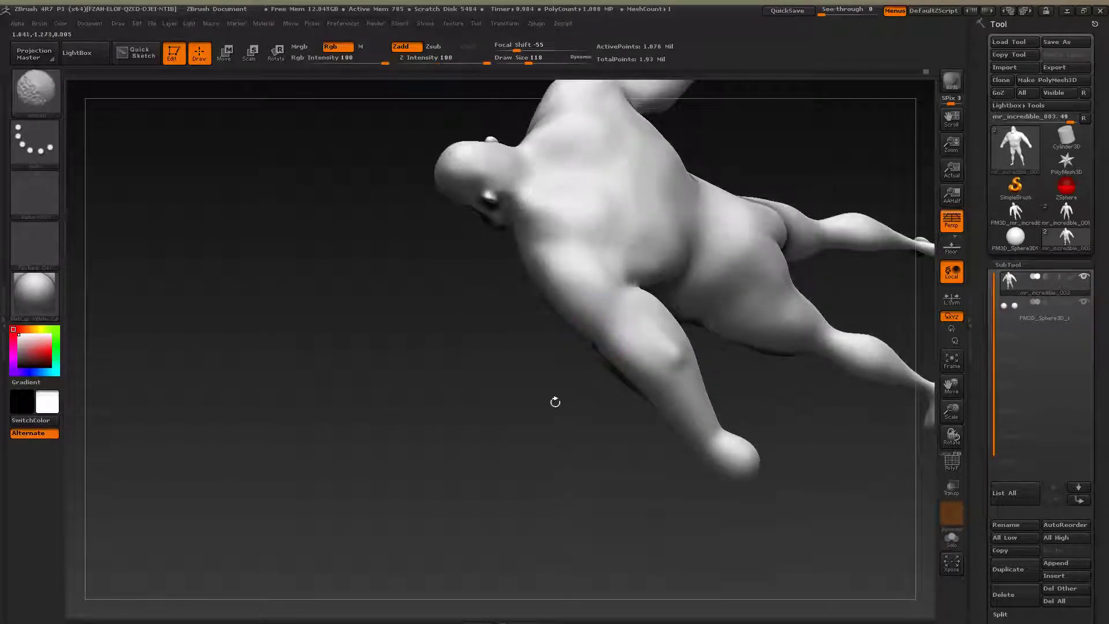
mouse_move(552, 425)
mouse_down()
mouse_move(663, 292)
mouse_move(651, 308)
mouse_move(635, 305)
mouse_move(653, 284)
mouse_move(670, 314)
mouse_up()
Step: Check the reference in XnView and add ClayBuildup strokes across the front of the deltoid where it meets the upper arm
key(alt+Tab)
key(alt+Tab)
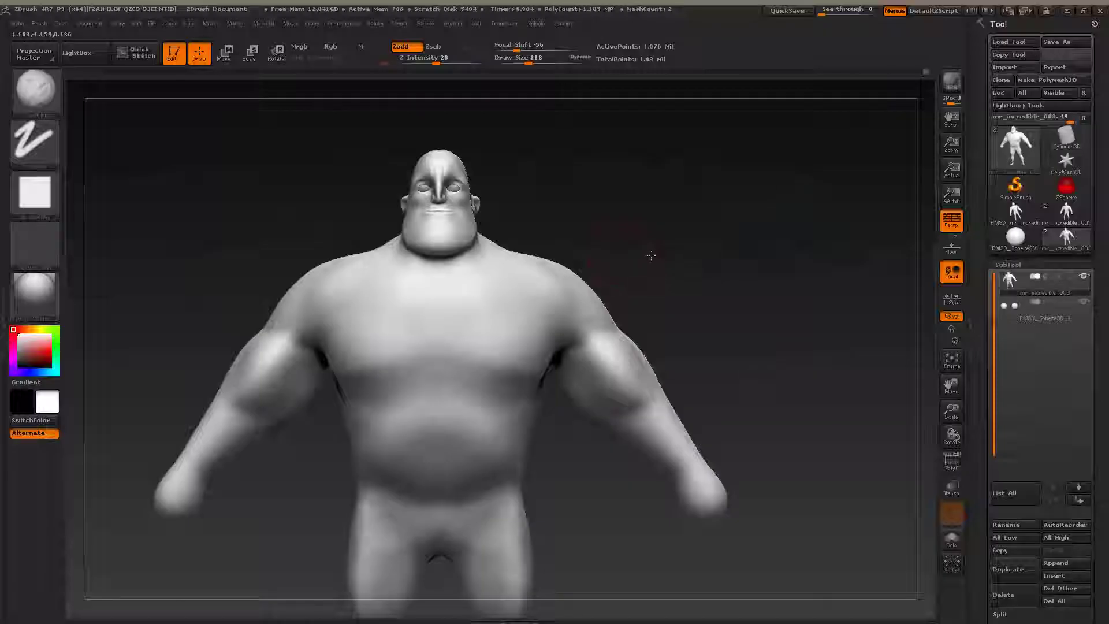
mouse_move(632, 301)
mouse_down()
mouse_move(572, 320)
mouse_move(583, 323)
mouse_move(559, 315)
mouse_move(597, 335)
mouse_up()
mouse_move(664, 281)
mouse_down()
mouse_move(629, 271)
mouse_move(534, 370)
mouse_up()
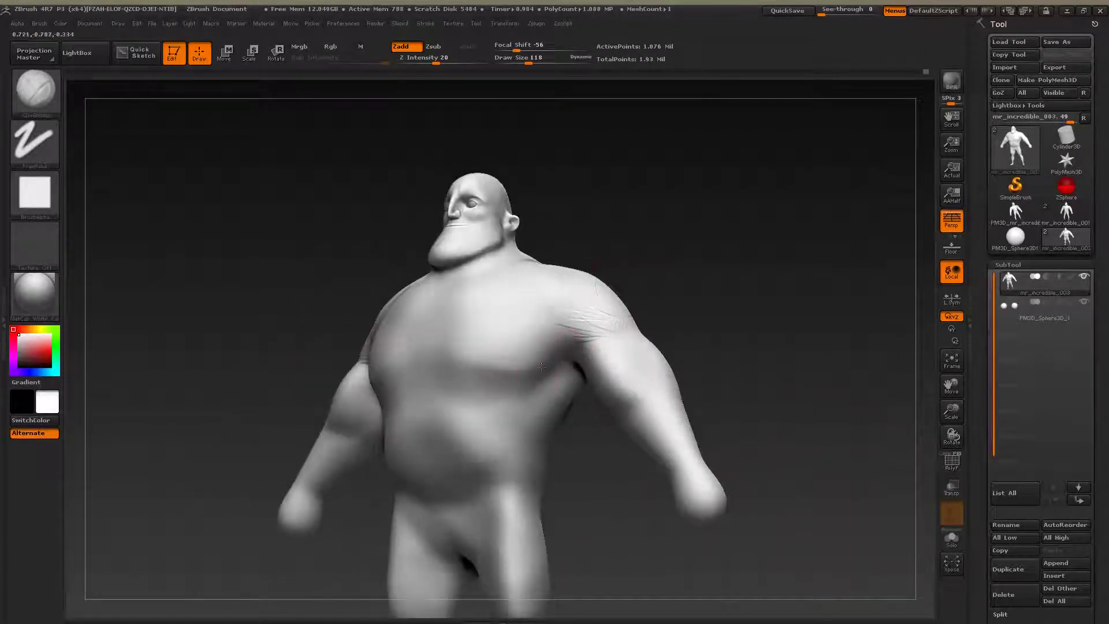
drag(602, 324, 574, 334)
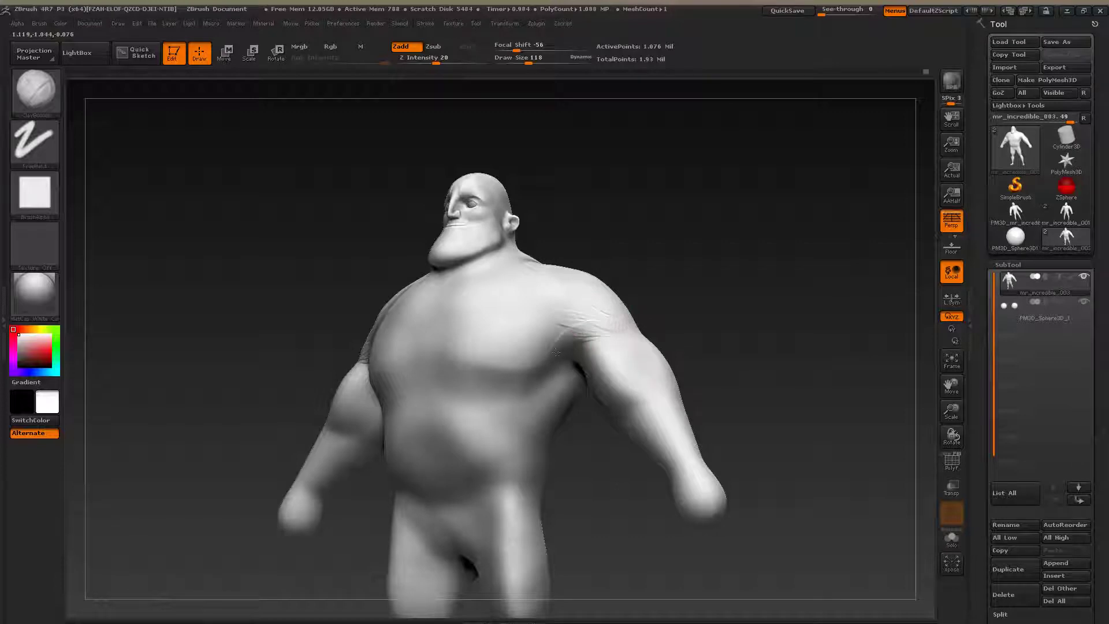
Step: Add ClayBuildup strokes across the front of the deltoid toward the armpit, undoing the smoothing attempt made between them
drag(512, 370, 500, 368)
drag(665, 316, 707, 295)
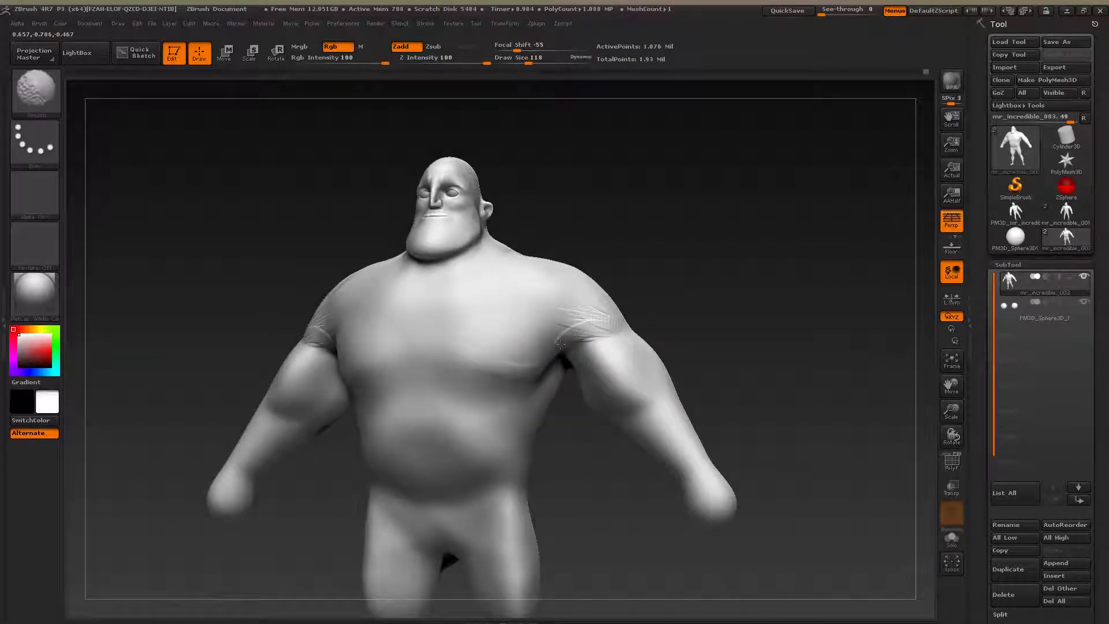
shift+drag(612, 321, 624, 315)
key(ctrl+z)
key(ctrl+z)
drag(585, 351, 576, 350)
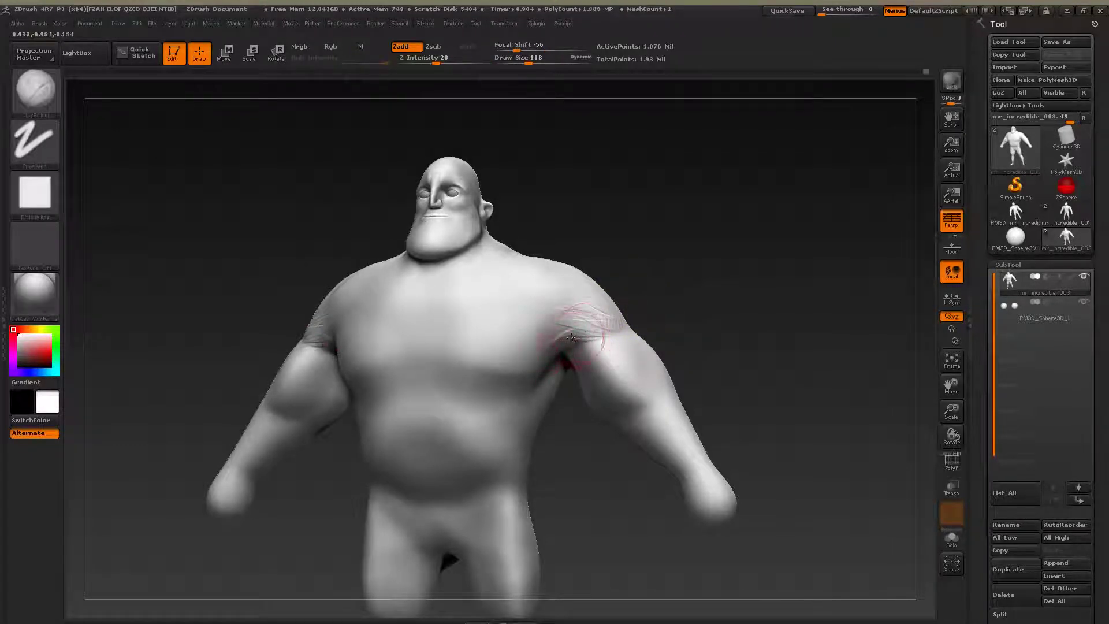
Step: Smooth the clay strokes on the front deltoid into the chest and upper arm
key(shift)
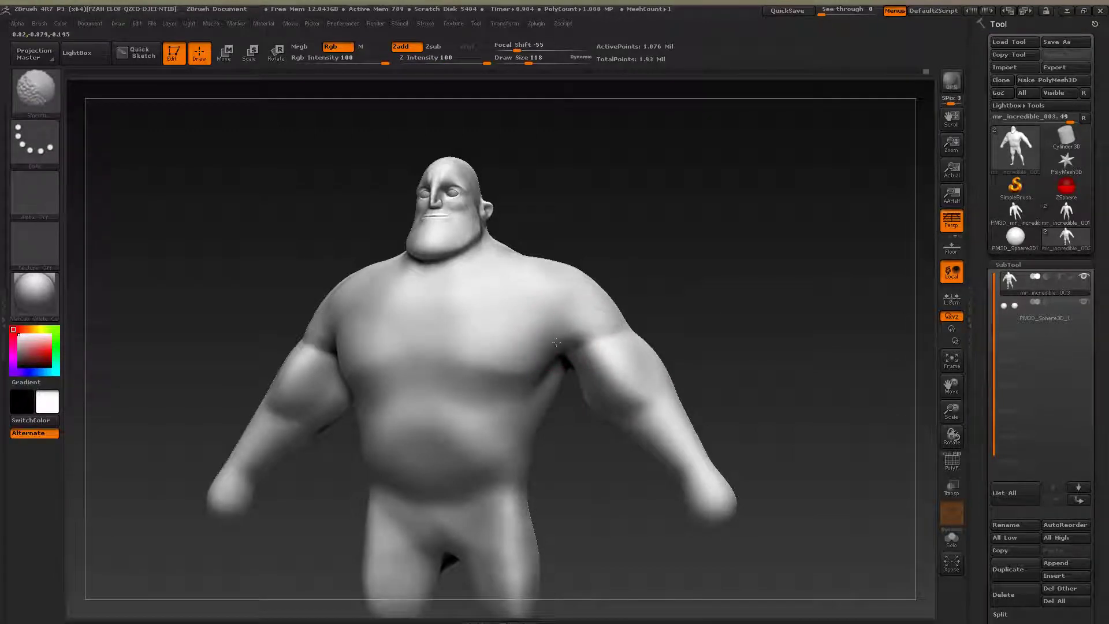
mouse_move(788, 240)
mouse_down()
mouse_move(757, 212)
mouse_move(643, 273)
mouse_move(677, 300)
mouse_move(567, 317)
mouse_move(616, 337)
mouse_move(624, 328)
mouse_up()
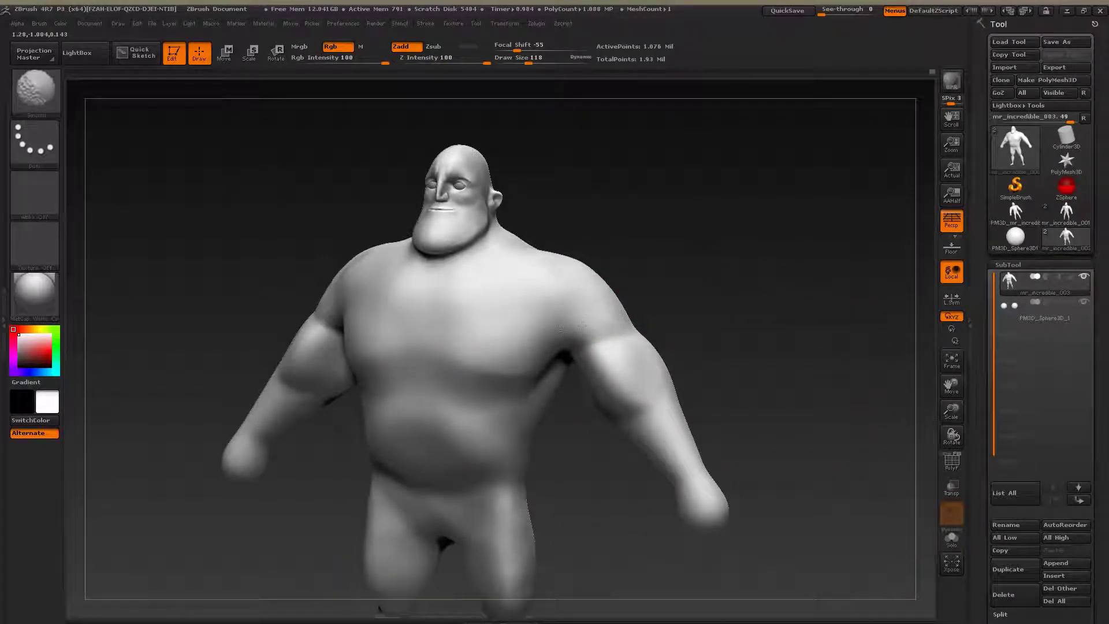
shift+drag(558, 330, 530, 342)
mouse_move(757, 247)
mouse_down()
mouse_move(712, 244)
mouse_move(738, 235)
mouse_move(710, 284)
mouse_up()
Step: Compare the shoulders and arms with the film still, the figure photo and the full-body character render in XnView
key(alt+Tab)
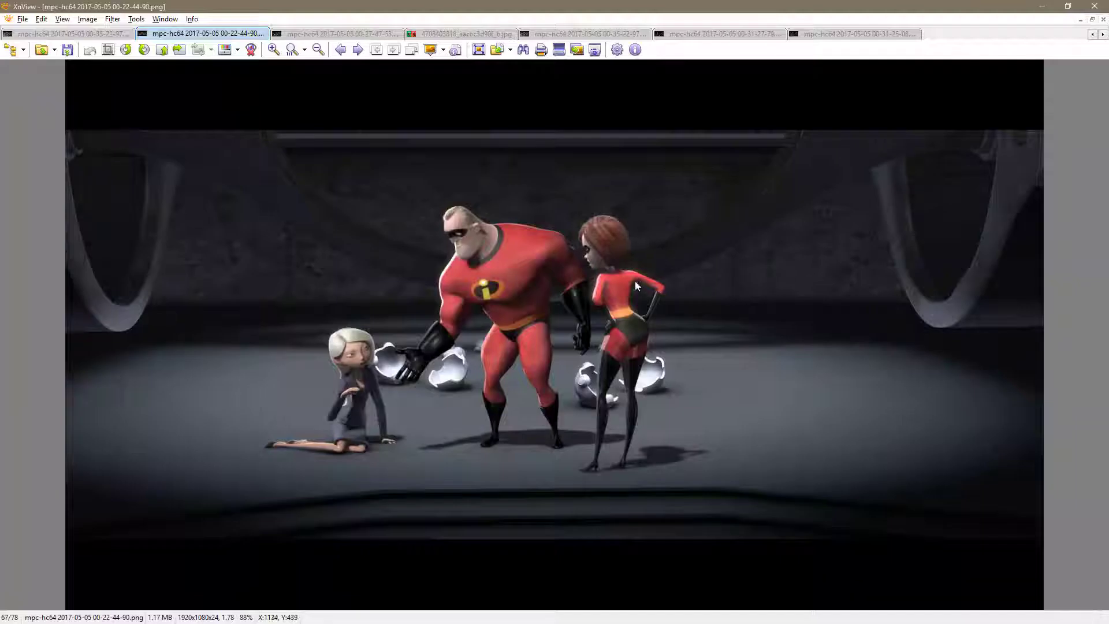
key(alt+Tab)
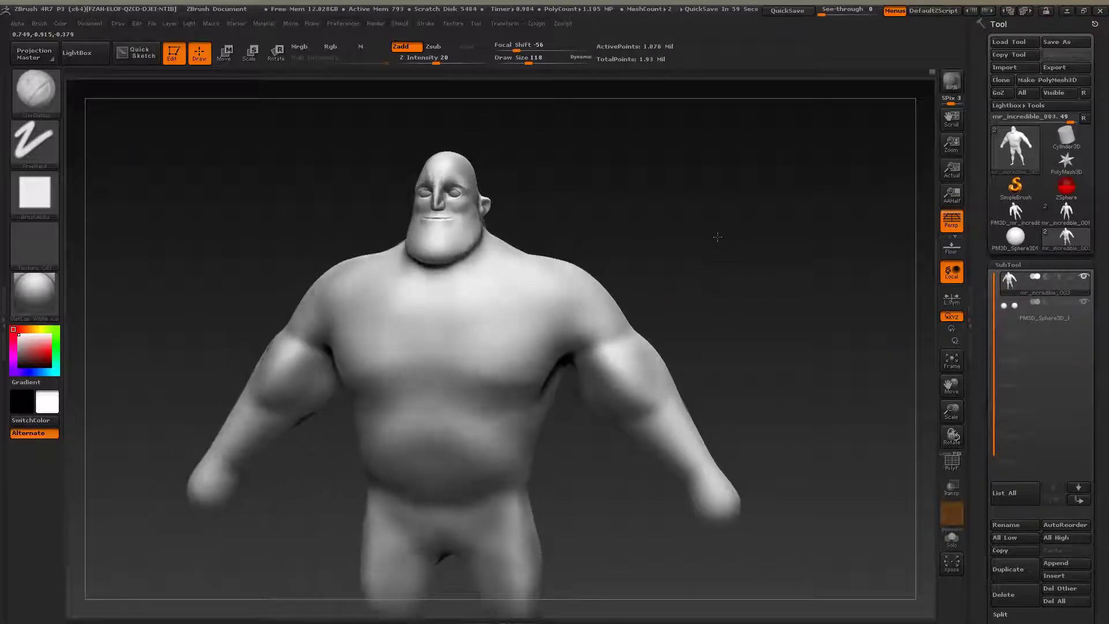
alt+drag(710, 280, 642, 257)
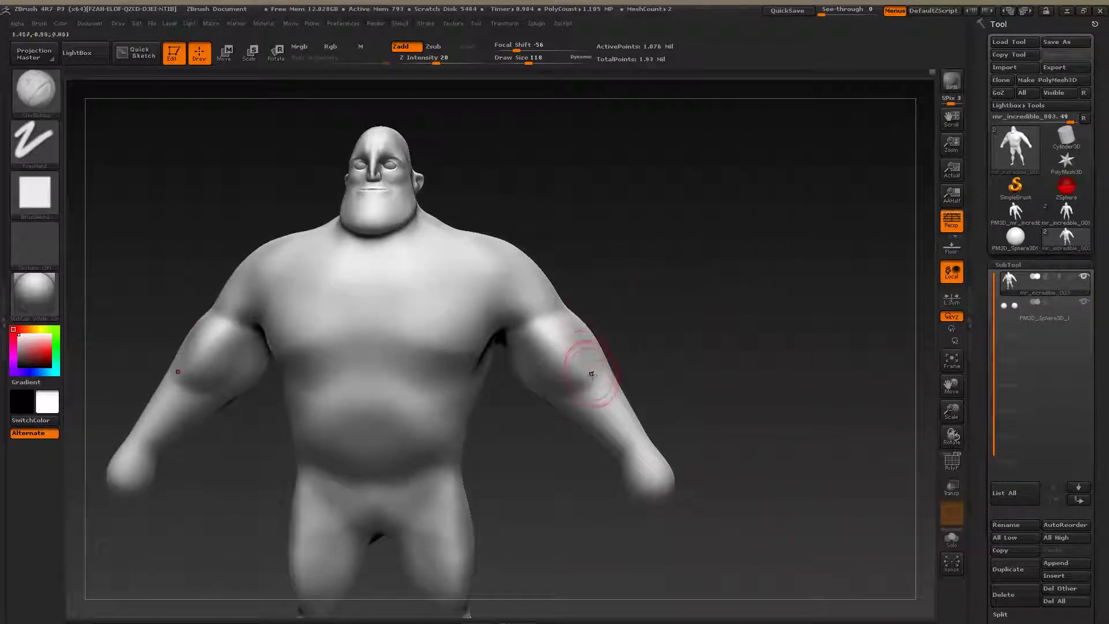
key(alt+Tab)
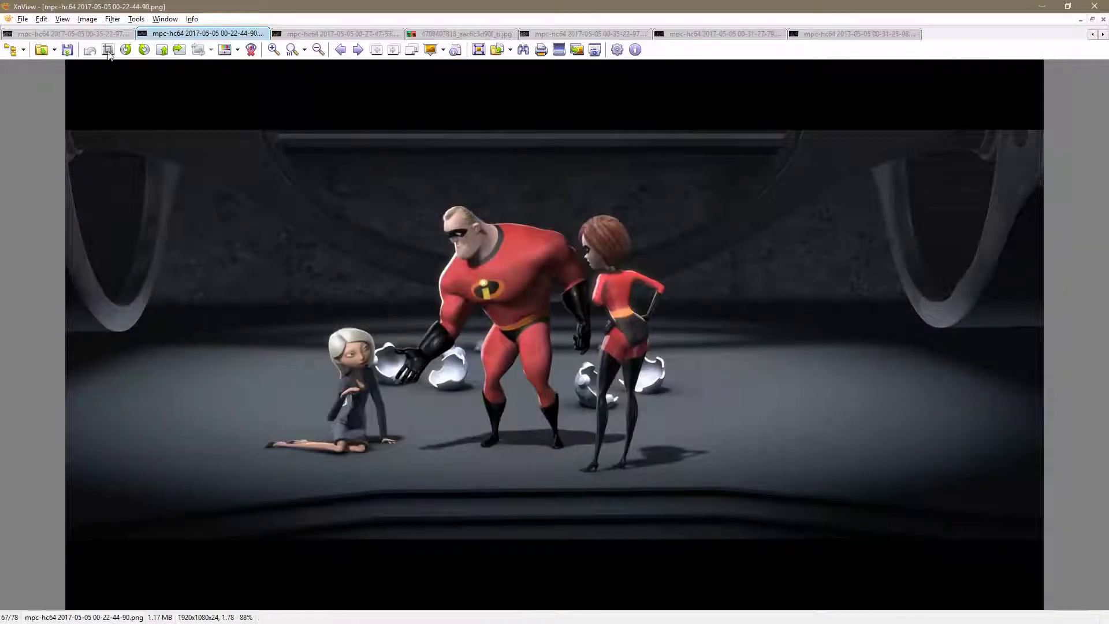
click(1082, 21)
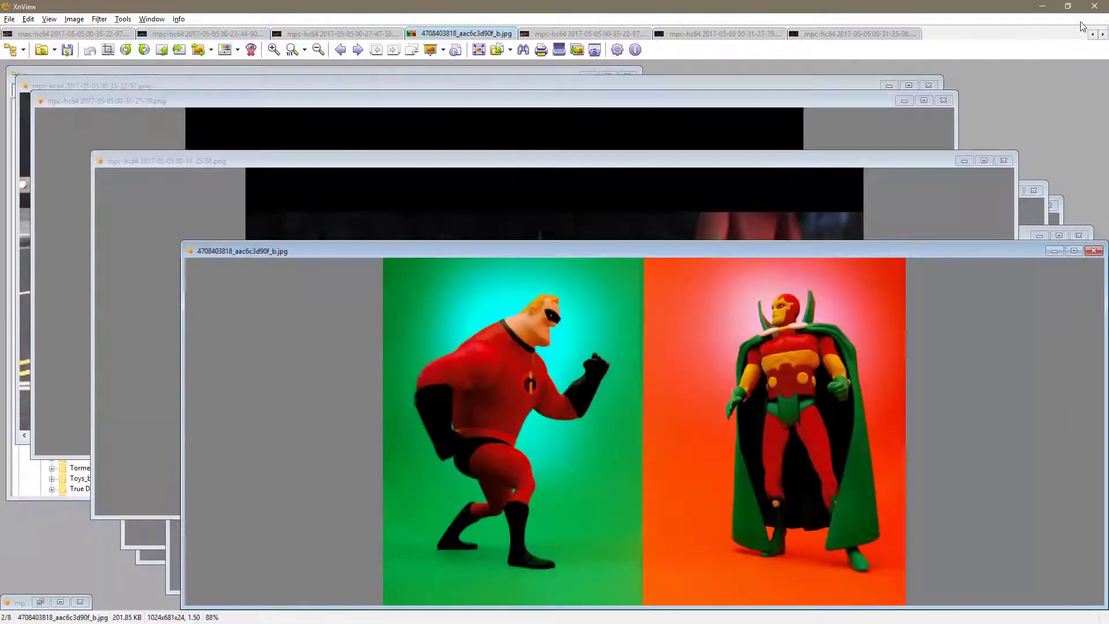
click(1074, 250)
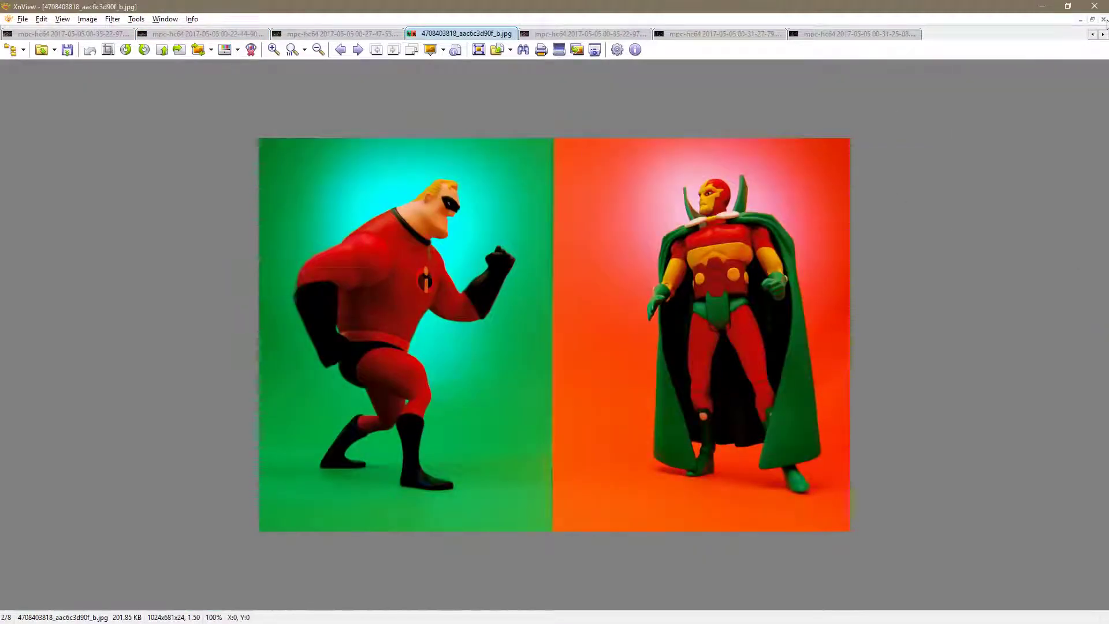
click(1091, 35)
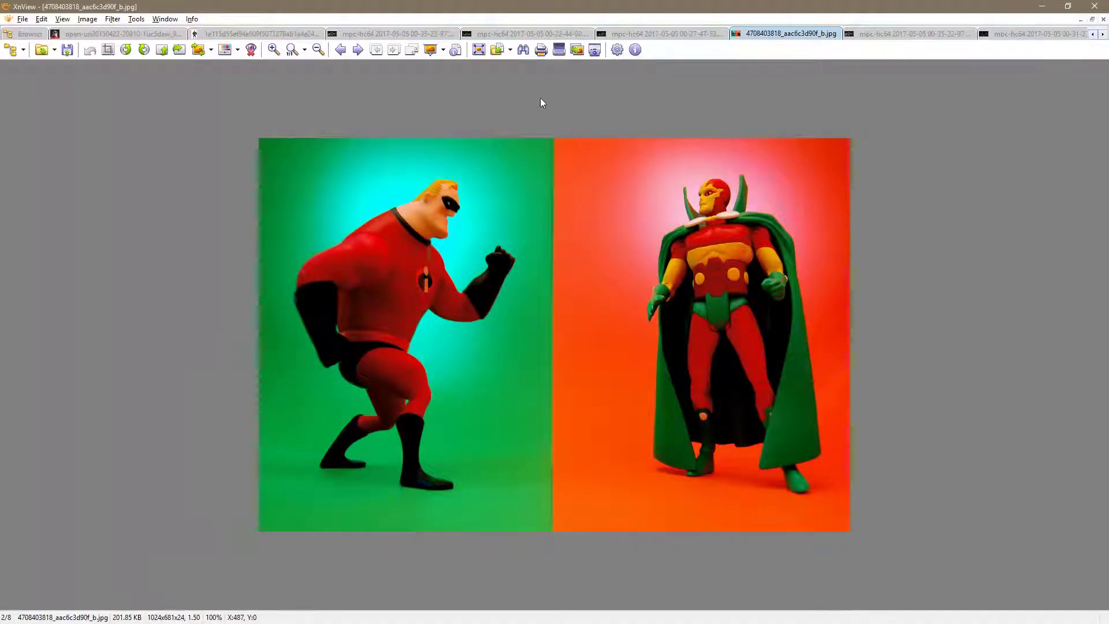
click(297, 35)
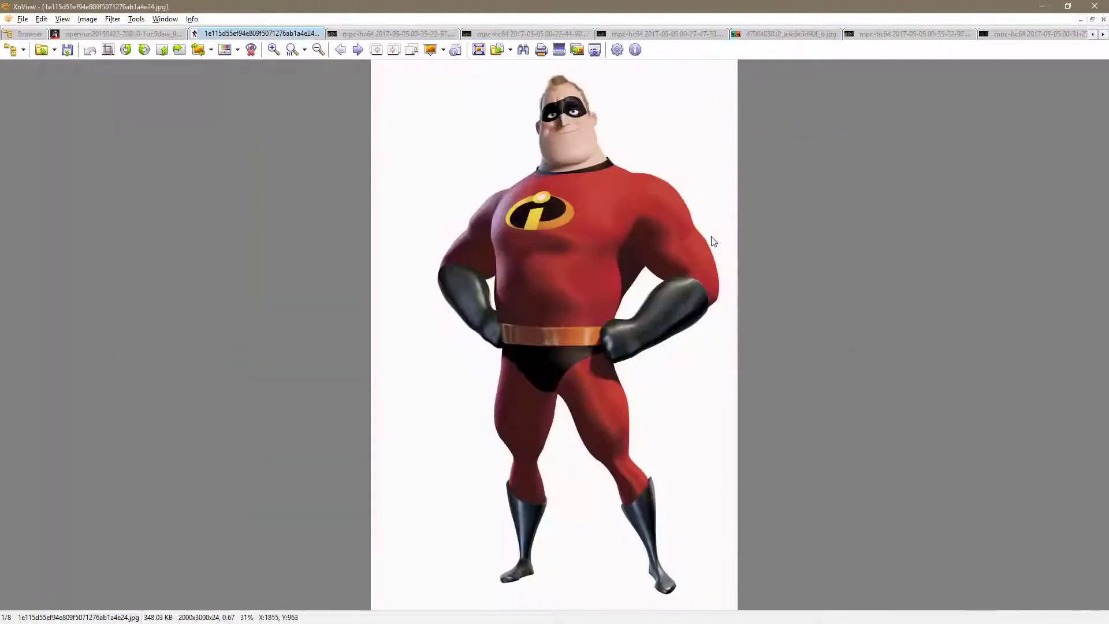
key(alt+Tab)
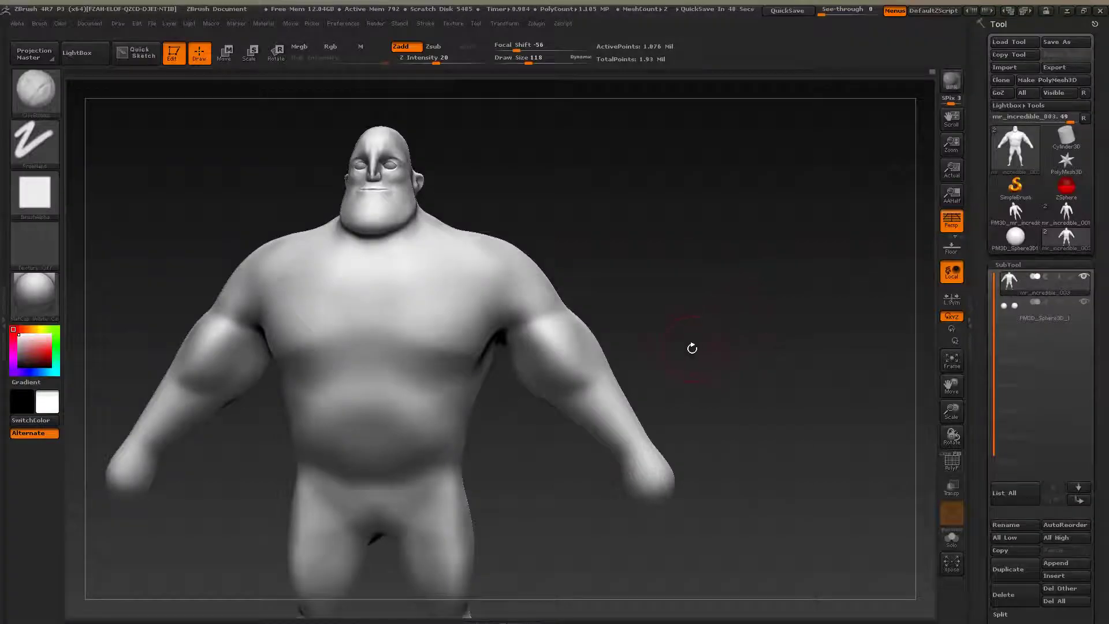
mouse_move(693, 348)
mouse_down()
mouse_move(692, 361)
mouse_move(647, 367)
mouse_move(710, 370)
mouse_up()
key(alt+Tab)
key(alt+Tab)
Step: Switch to the Move brush at draw size 181 and reshape the underside of the upper arm near the biceps
key(s)
drag(513, 386, 514, 387)
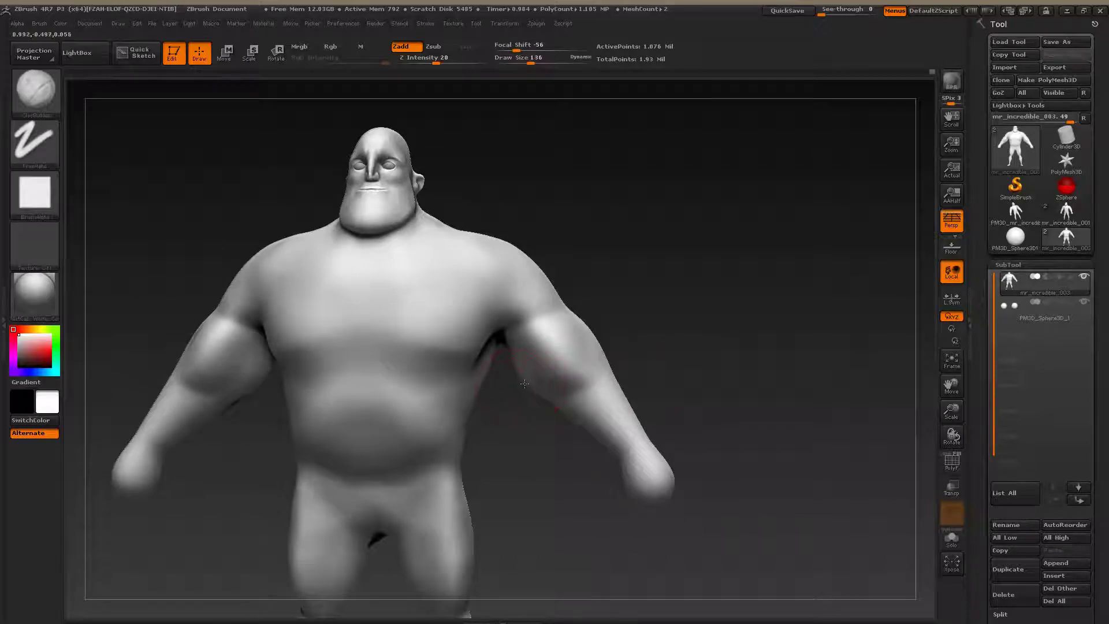
click(41, 97)
click(313, 106)
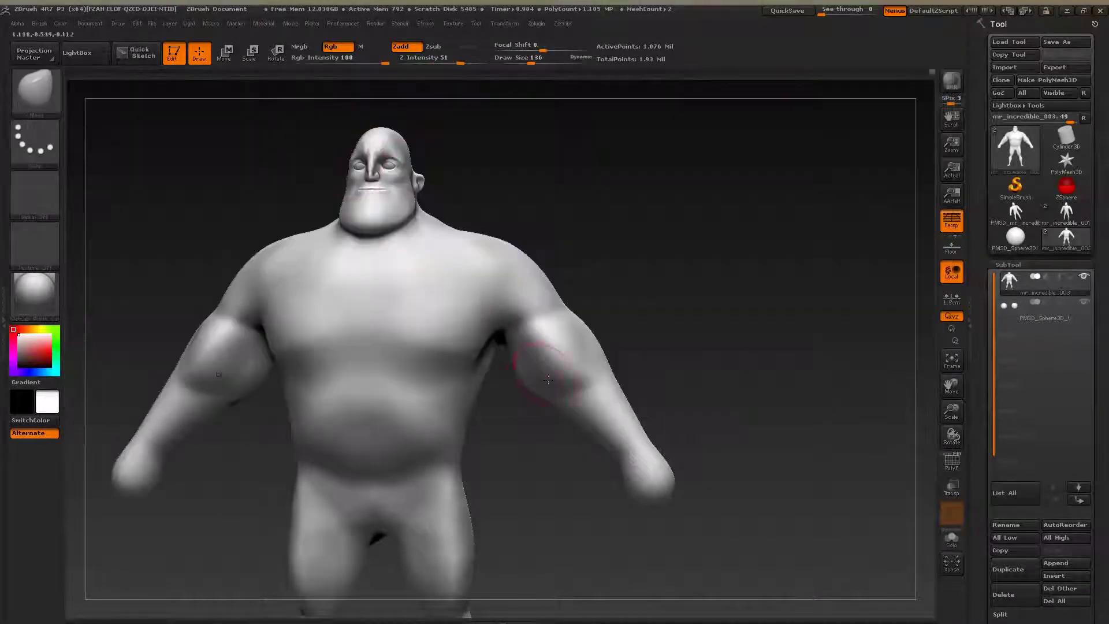
key(s)
drag(526, 405, 532, 405)
key(shift)
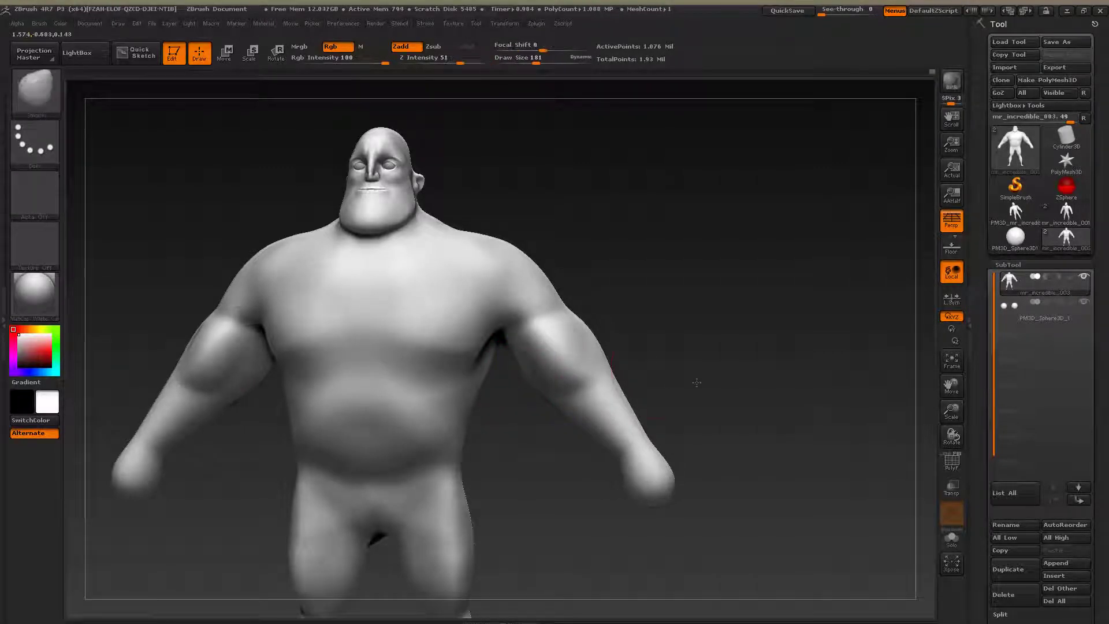
drag(696, 381, 693, 381)
Step: Check the full-body render in XnView and adjust the outer contour of the arm around the elbow with the Move brush
key(alt+Tab)
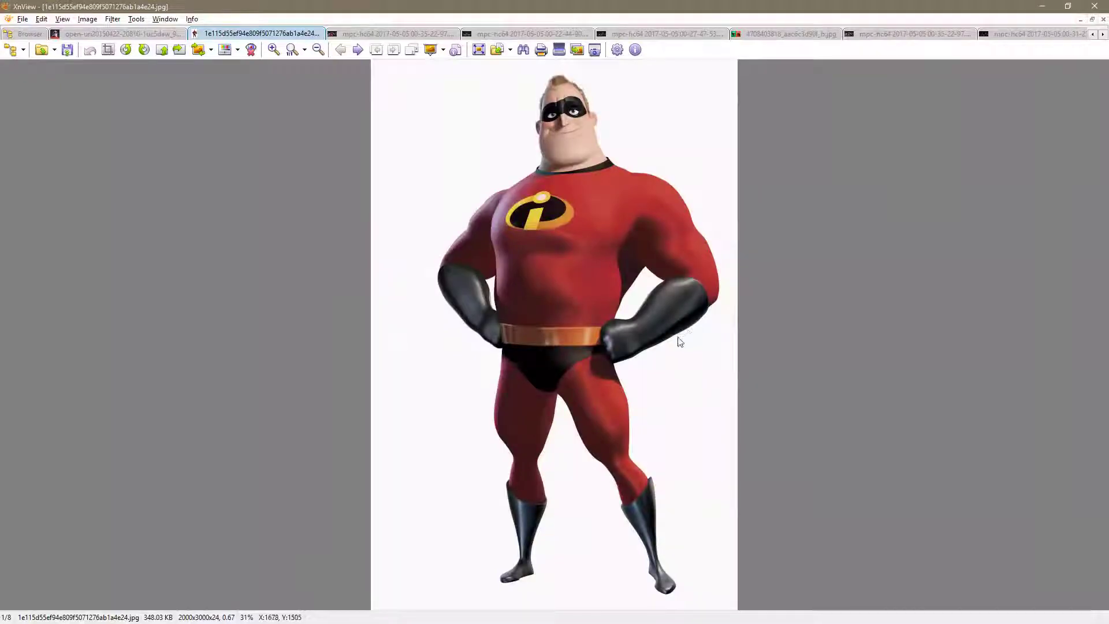
key(alt+Tab)
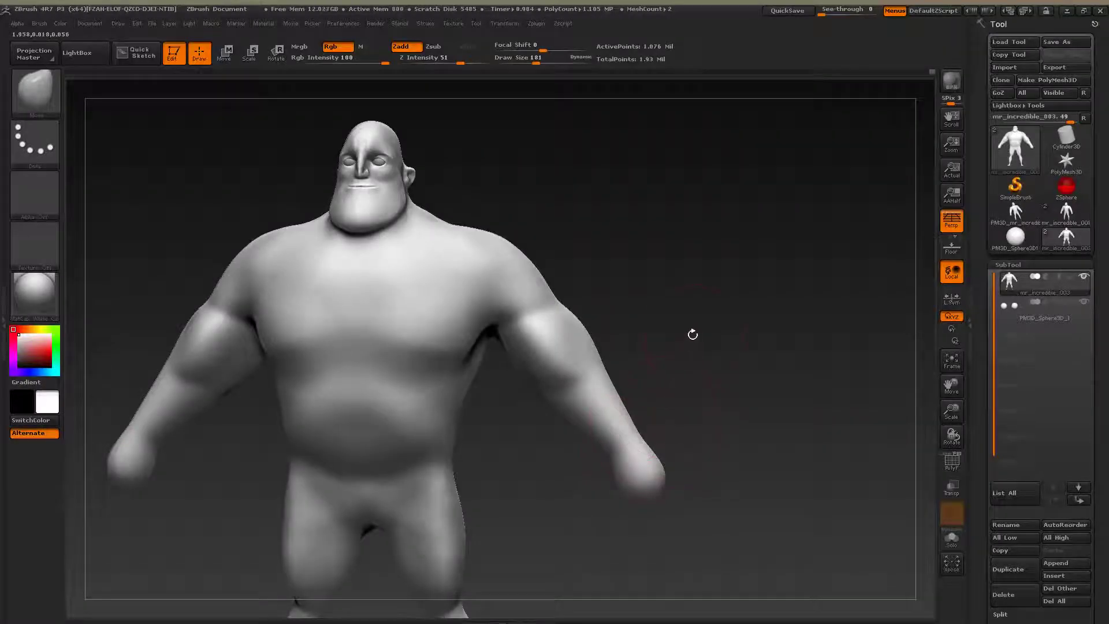
key(alt+Tab)
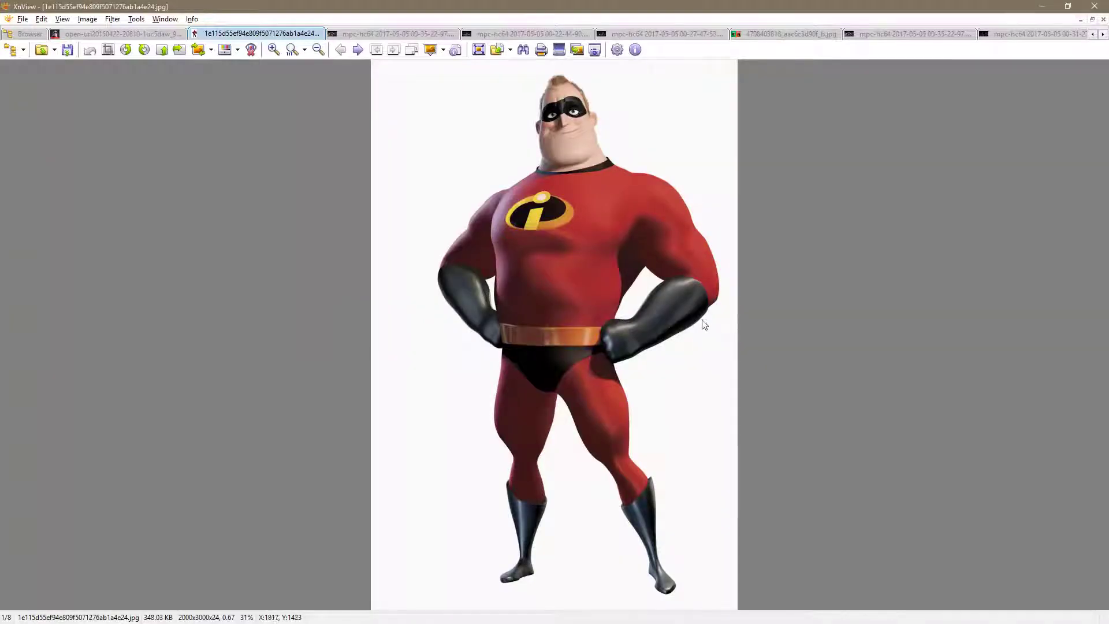
key(alt+Tab)
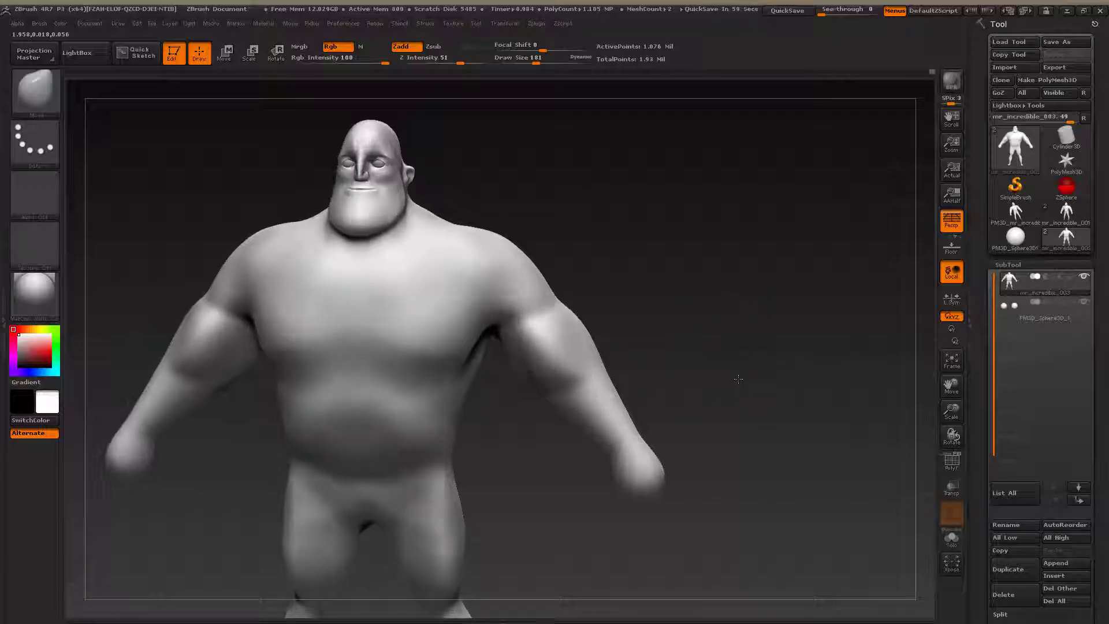
drag(738, 365, 712, 353)
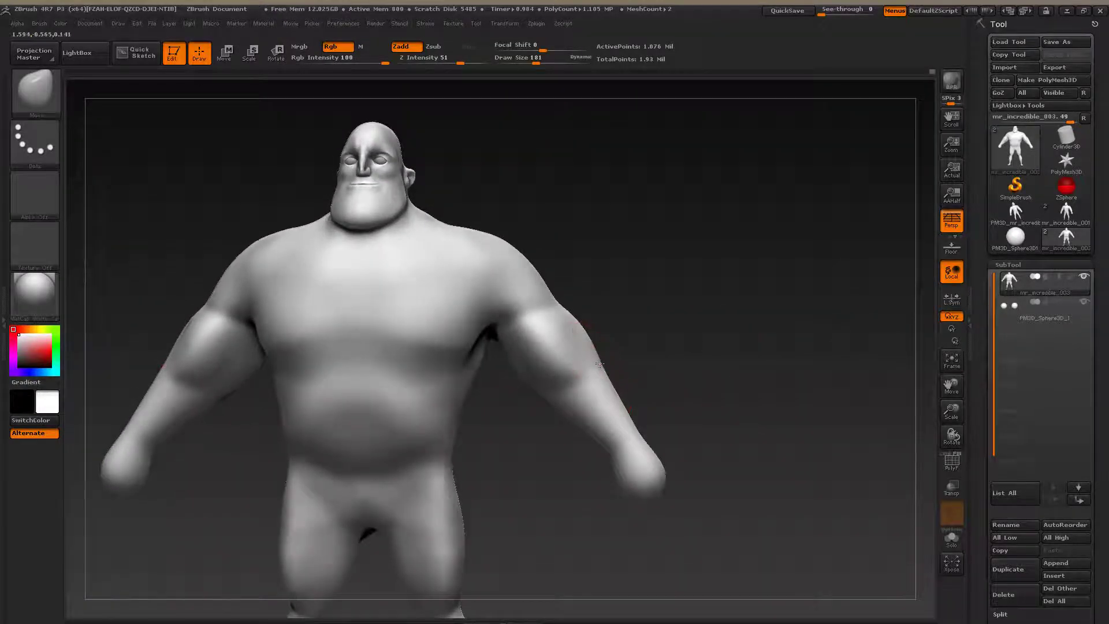
mouse_move(619, 359)
mouse_down()
mouse_move(600, 361)
mouse_move(618, 362)
mouse_up()
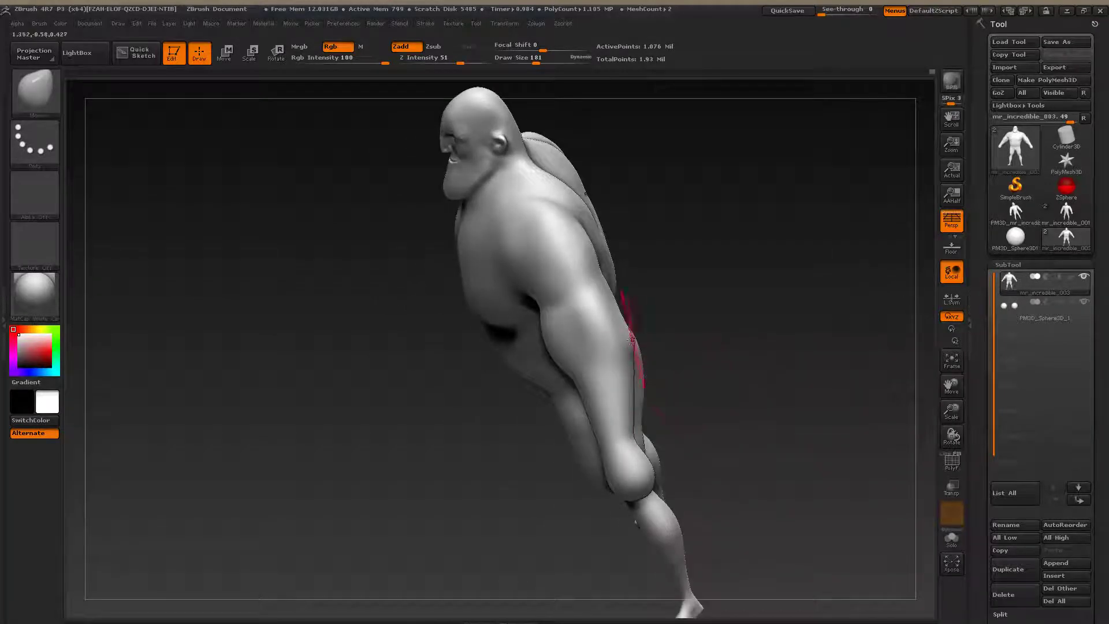
Step: Set the Move brush draw size to 145, reshape the elbow and upper forearm from behind, and smooth the outer arm
drag(762, 375, 686, 395)
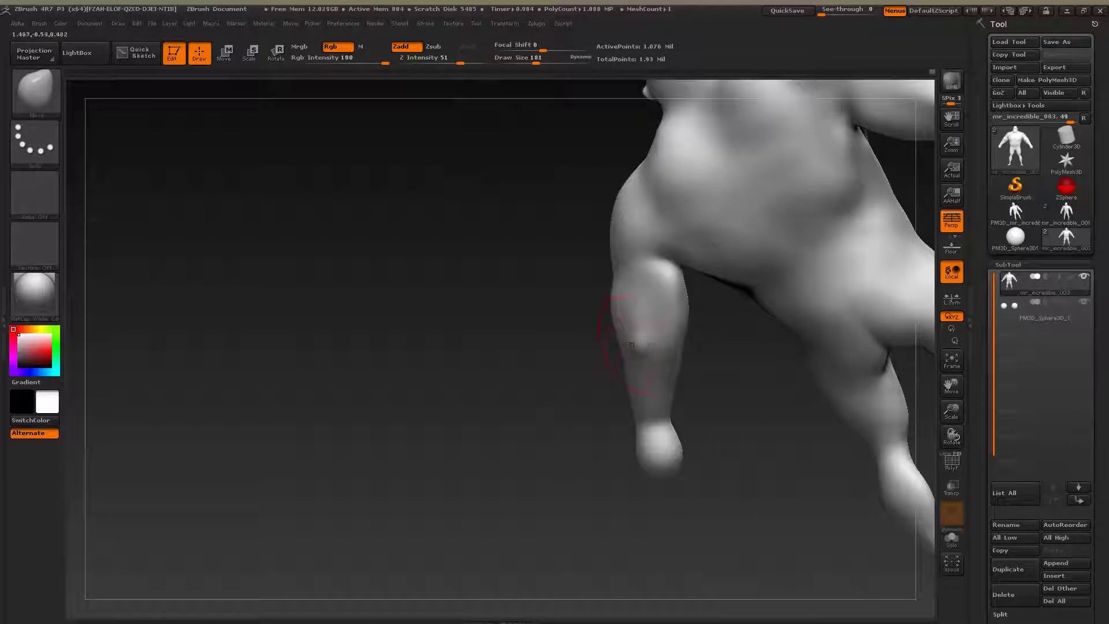
key(s)
drag(652, 348, 646, 349)
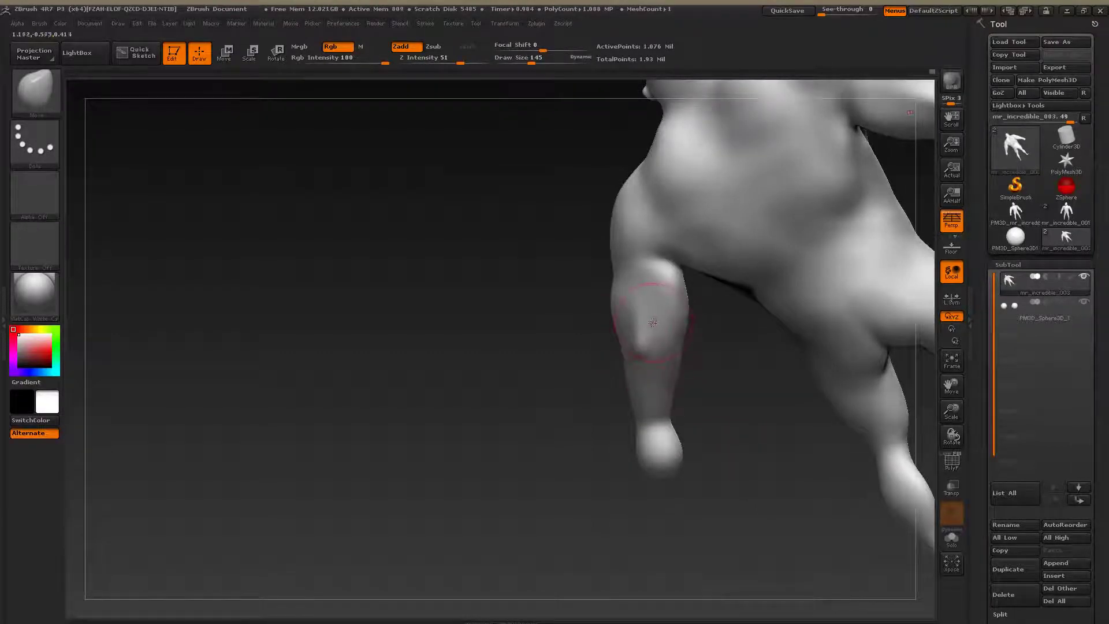
drag(699, 370, 705, 409)
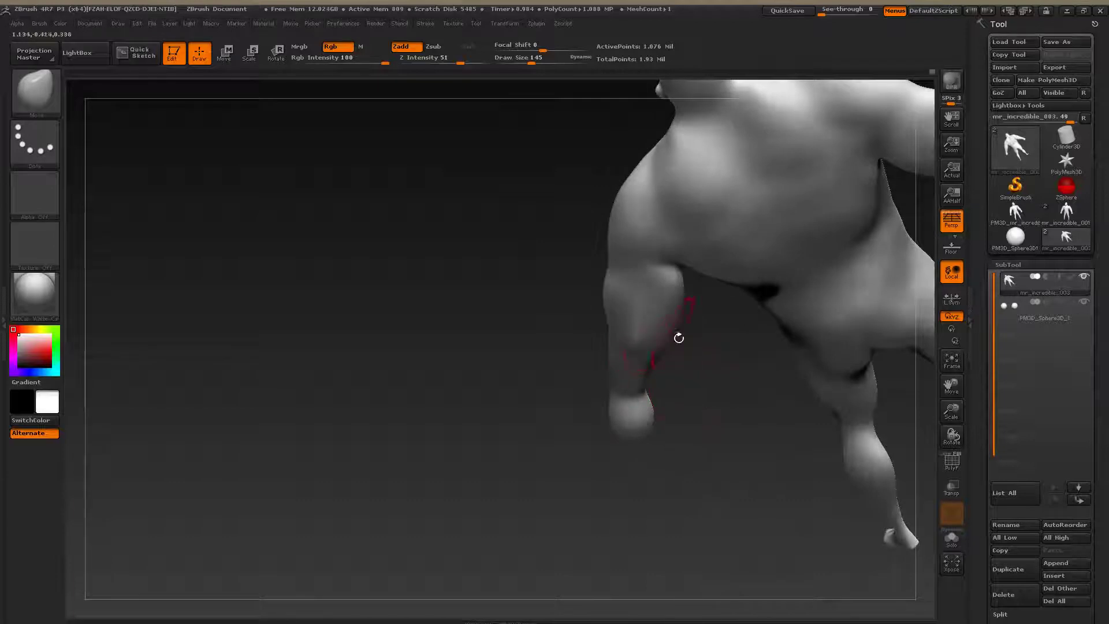
drag(686, 346, 672, 341)
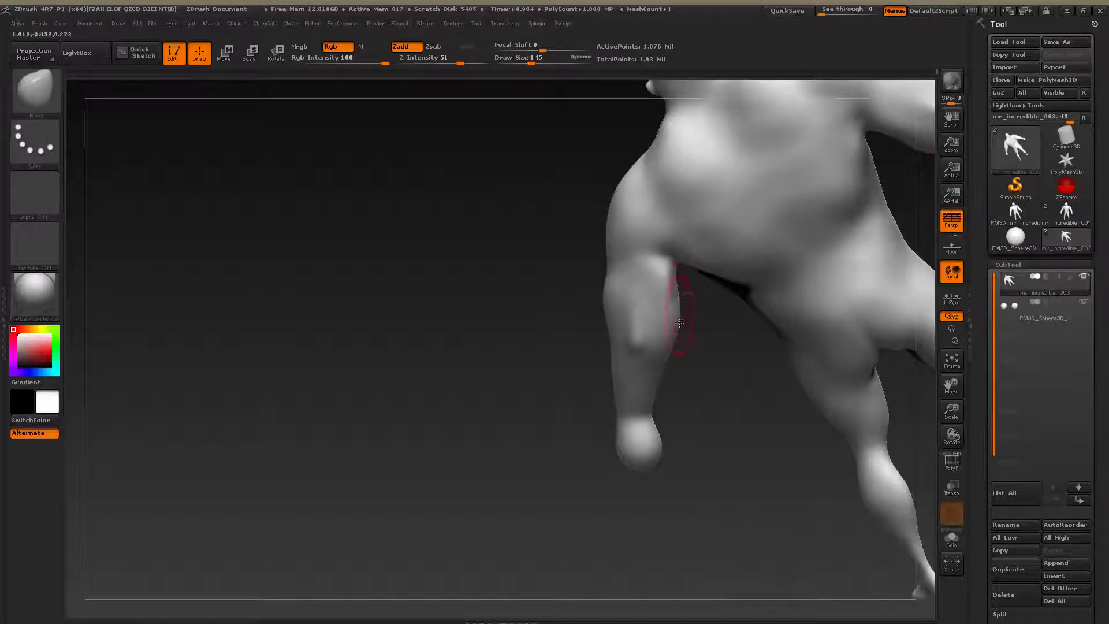
mouse_move(678, 330)
mouse_down()
mouse_move(595, 320)
mouse_move(676, 353)
mouse_up()
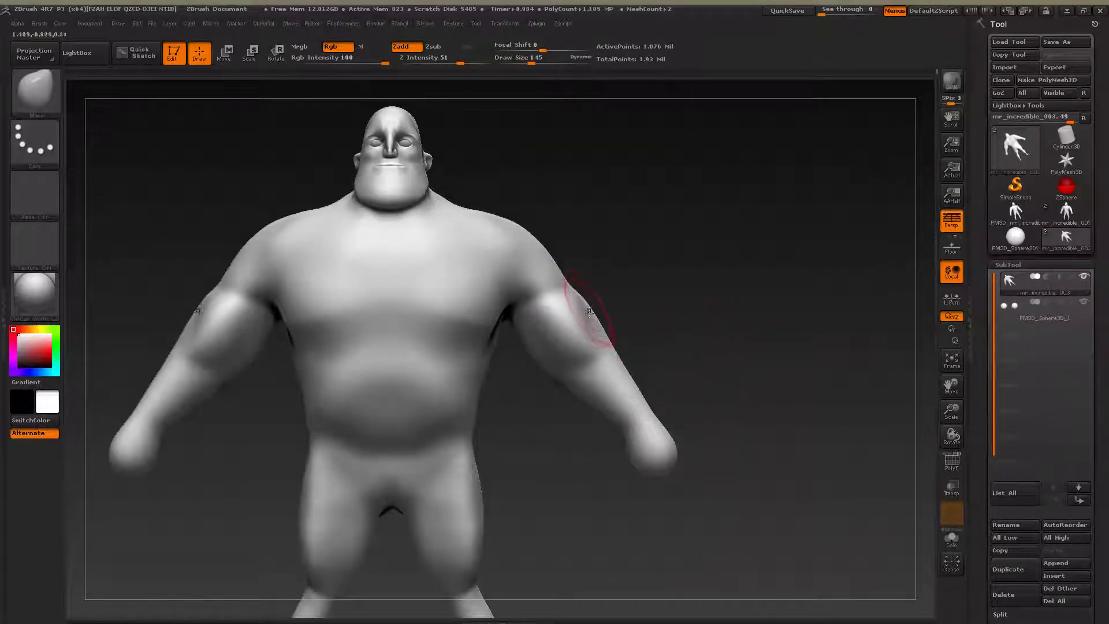
key(shift)
mouse_move(668, 310)
mouse_down()
mouse_move(700, 329)
mouse_move(717, 315)
mouse_move(702, 369)
mouse_move(715, 367)
mouse_move(733, 326)
mouse_move(627, 363)
mouse_up()
Step: Check the full-body render in XnView, mask both forearms and fists with a lasso-stroke MaskPen, and invert the mask
key(alt+Tab)
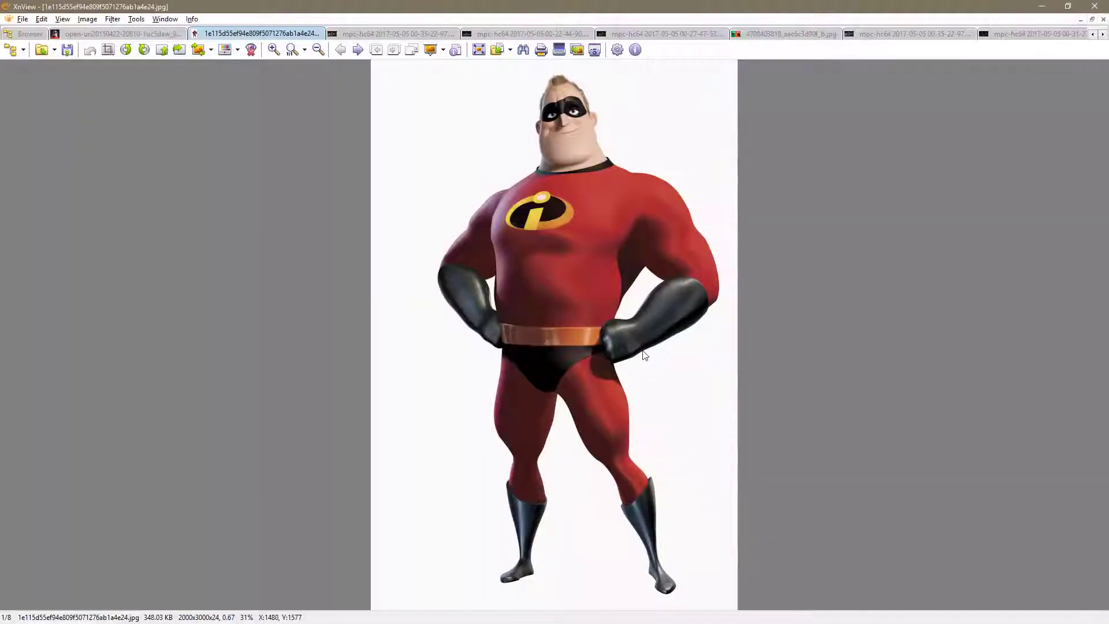
key(alt+Tab)
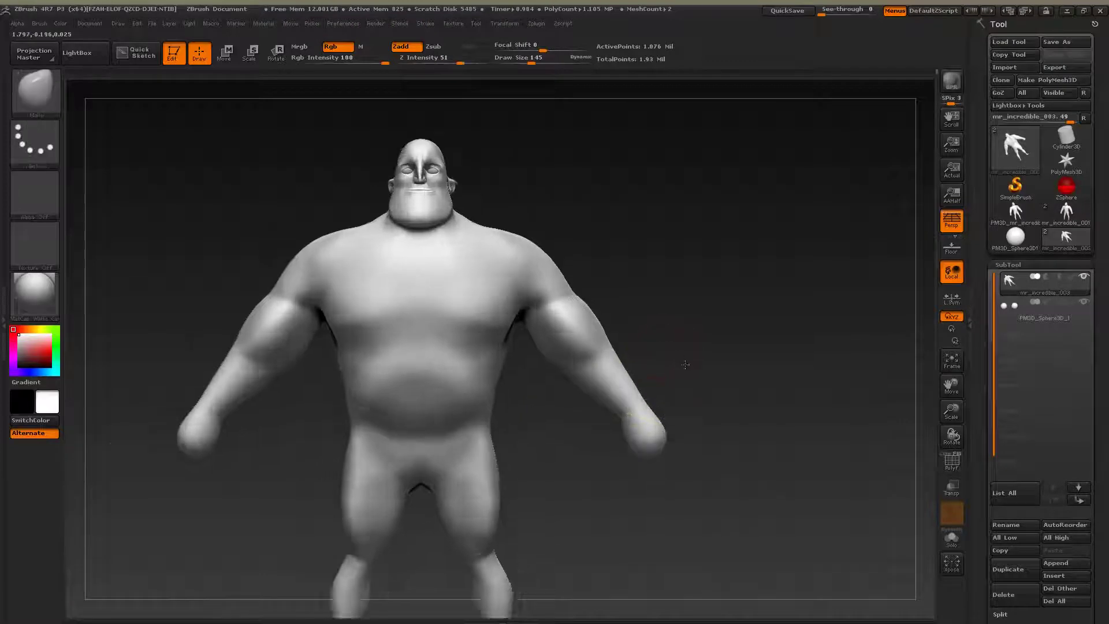
alt+drag(684, 364, 669, 402)
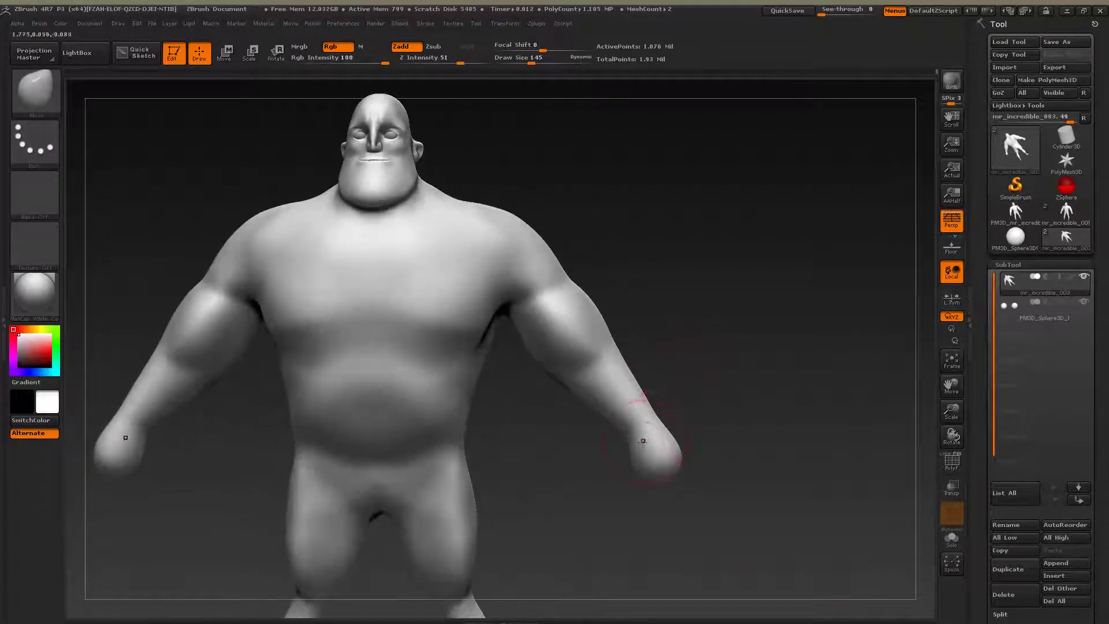
click(52, 95)
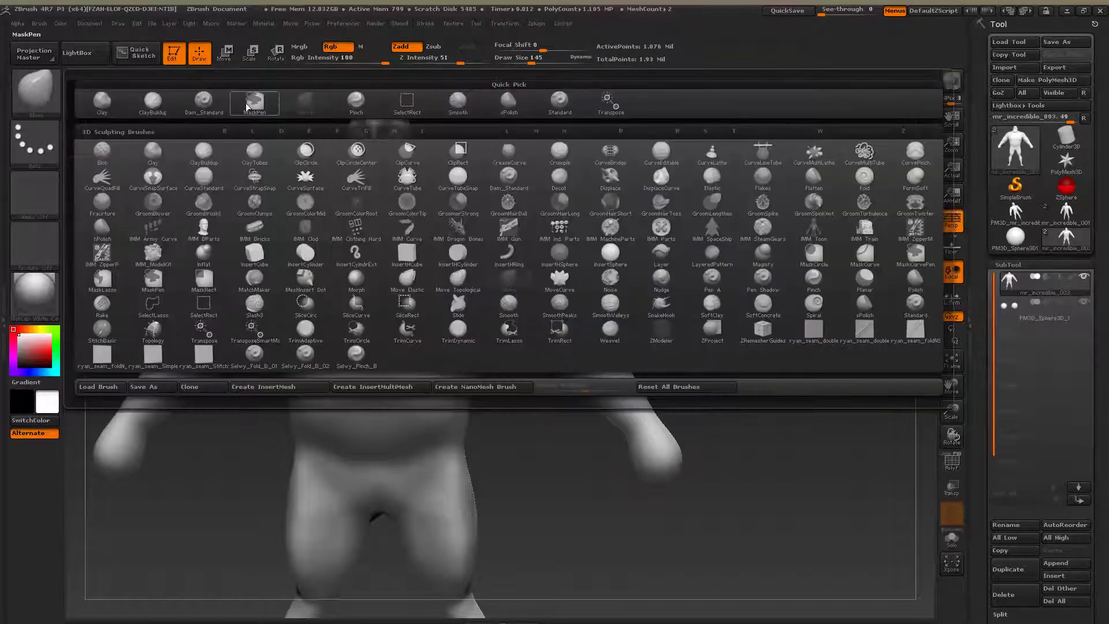
key(ctrl)
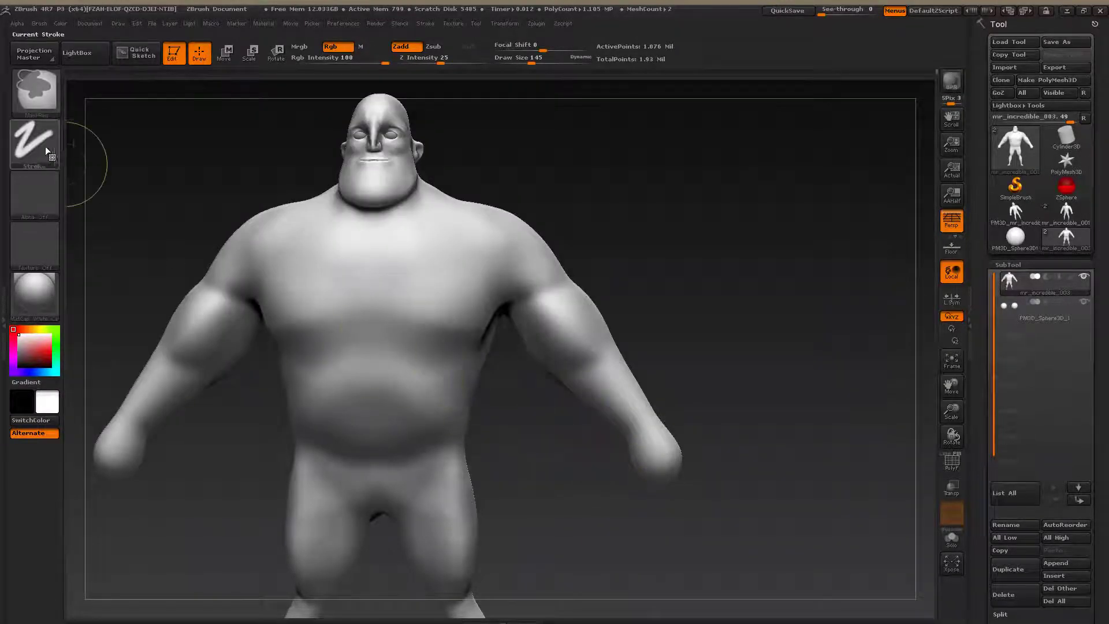
click(36, 141)
click(202, 178)
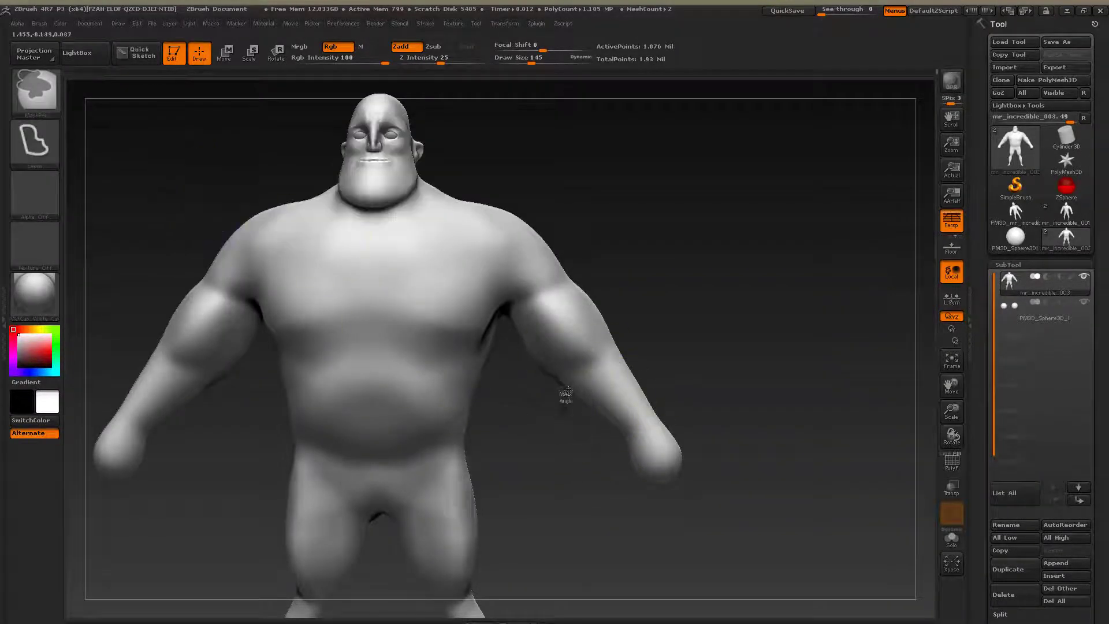
mouse_move(564, 393)
ctrl+mouse_down()
mouse_move(580, 355)
mouse_move(645, 537)
mouse_move(700, 470)
ctrl+mouse_up()
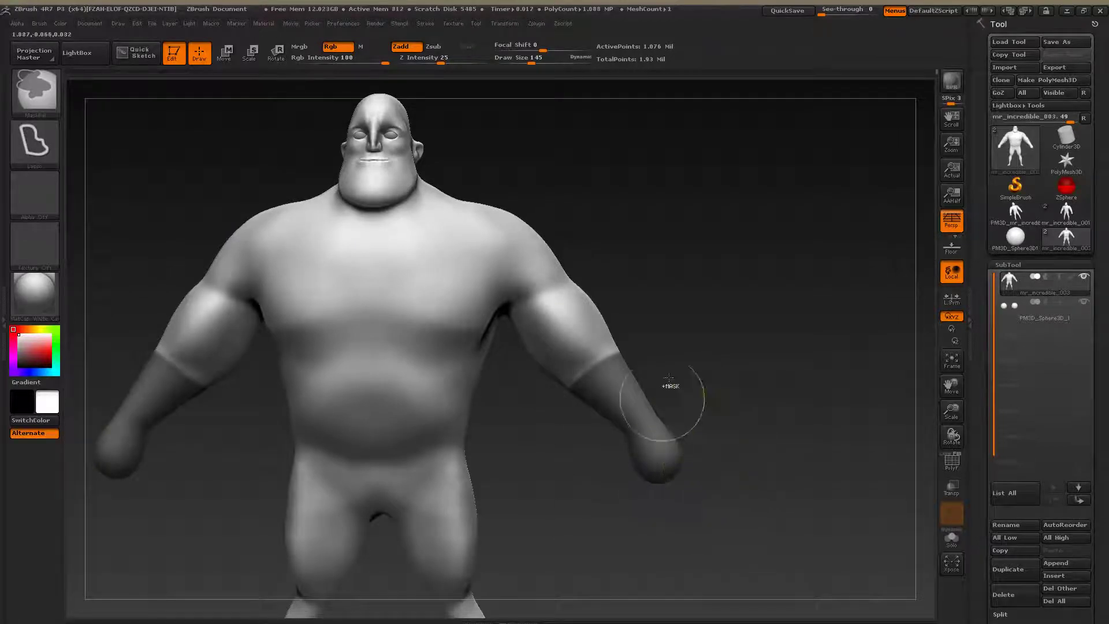
ctrl+click(691, 366)
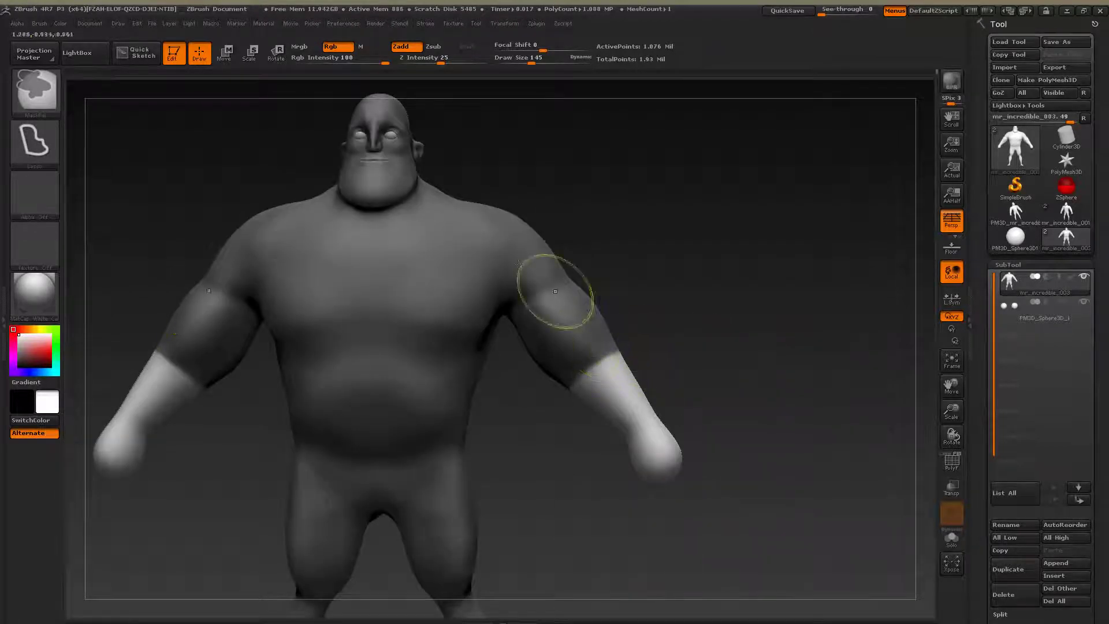
Step: Turn off perspective and use a Transpose Move line along the forearm to shift the unmasked forearms and fists downward
click(951, 220)
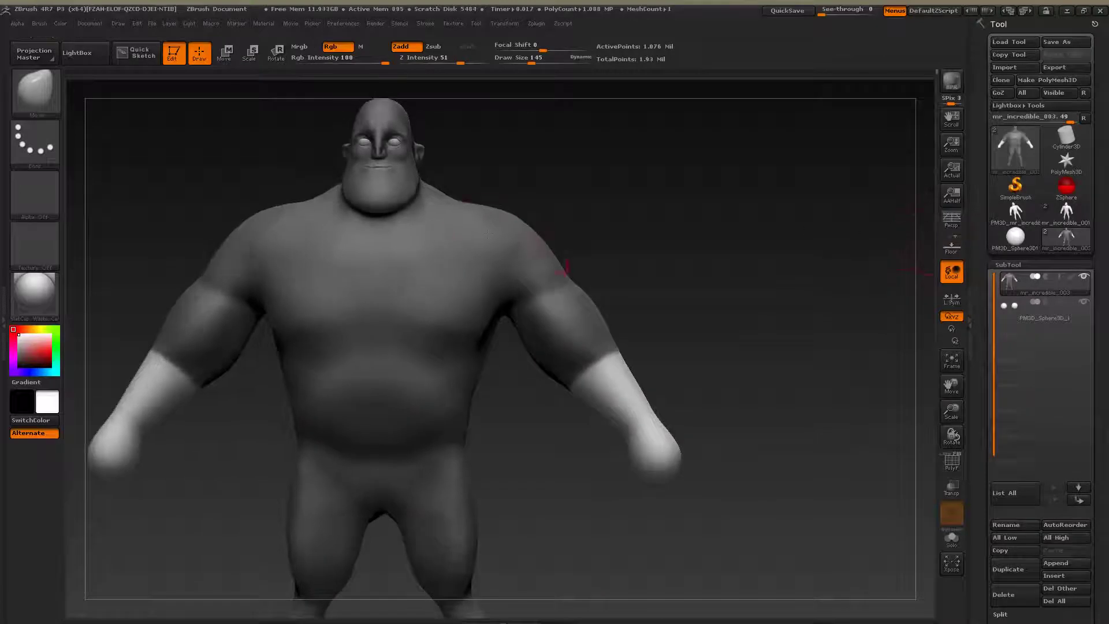
click(227, 53)
drag(688, 389, 696, 378)
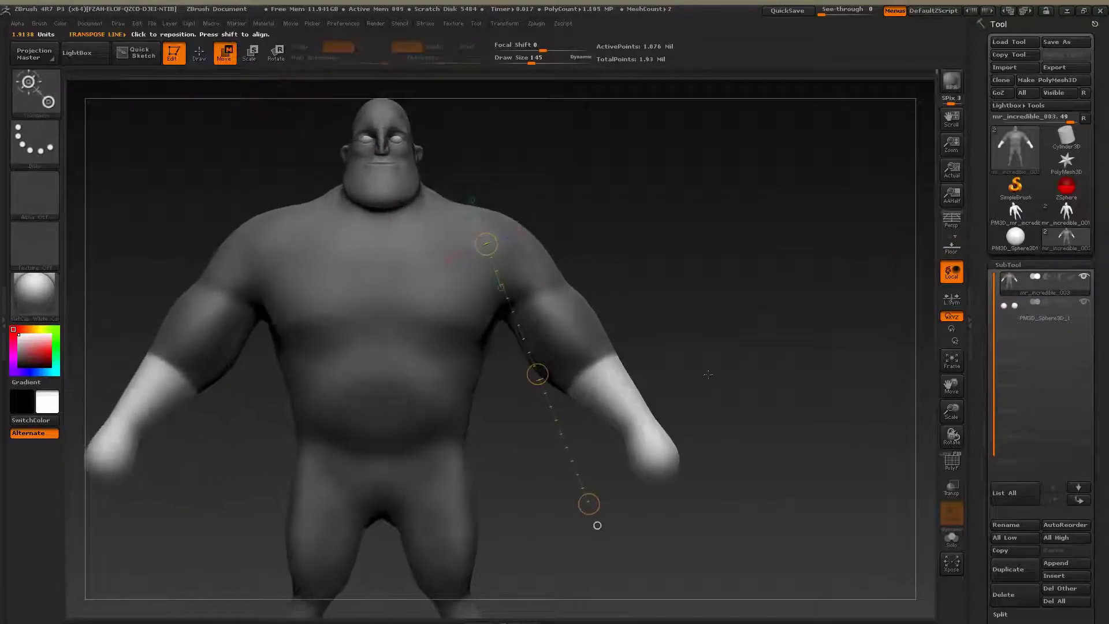
mouse_move(594, 375)
mouse_down()
mouse_move(660, 468)
mouse_move(667, 502)
mouse_move(673, 487)
mouse_up()
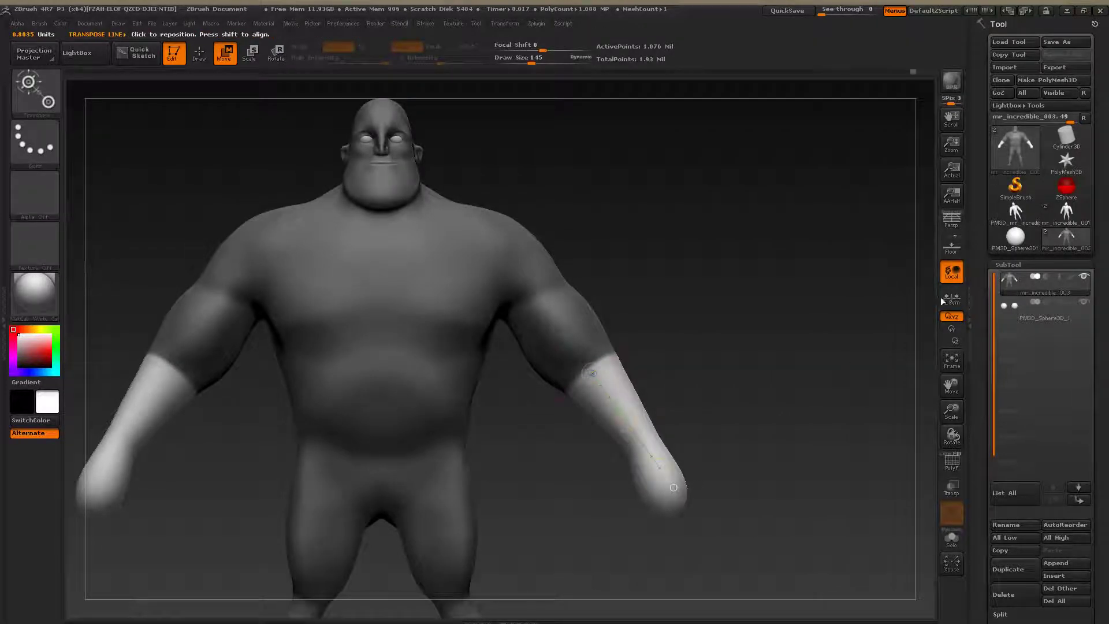
drag(792, 358, 736, 409)
drag(659, 469, 652, 479)
drag(773, 443, 708, 329)
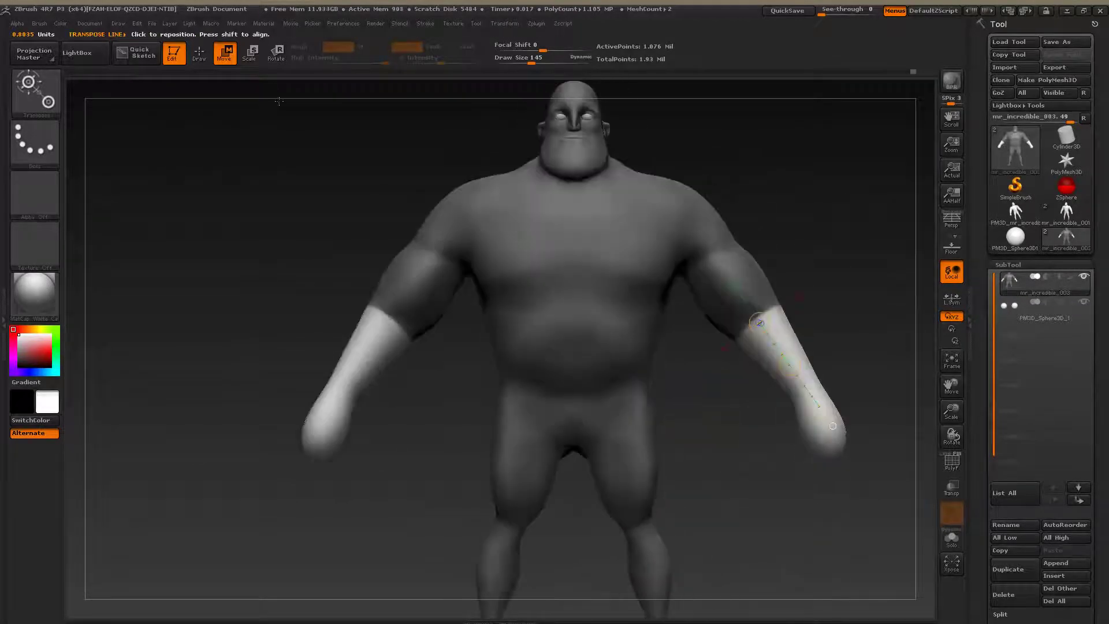
click(201, 56)
Step: Smooth the elbow, compare it with the full-body render in XnView, and adjust the forearm contours with the Move brush
mouse_move(892, 262)
alt+mouse_down()
mouse_move(672, 314)
mouse_move(669, 384)
mouse_move(720, 362)
mouse_move(653, 333)
alt+mouse_up()
key(shift)
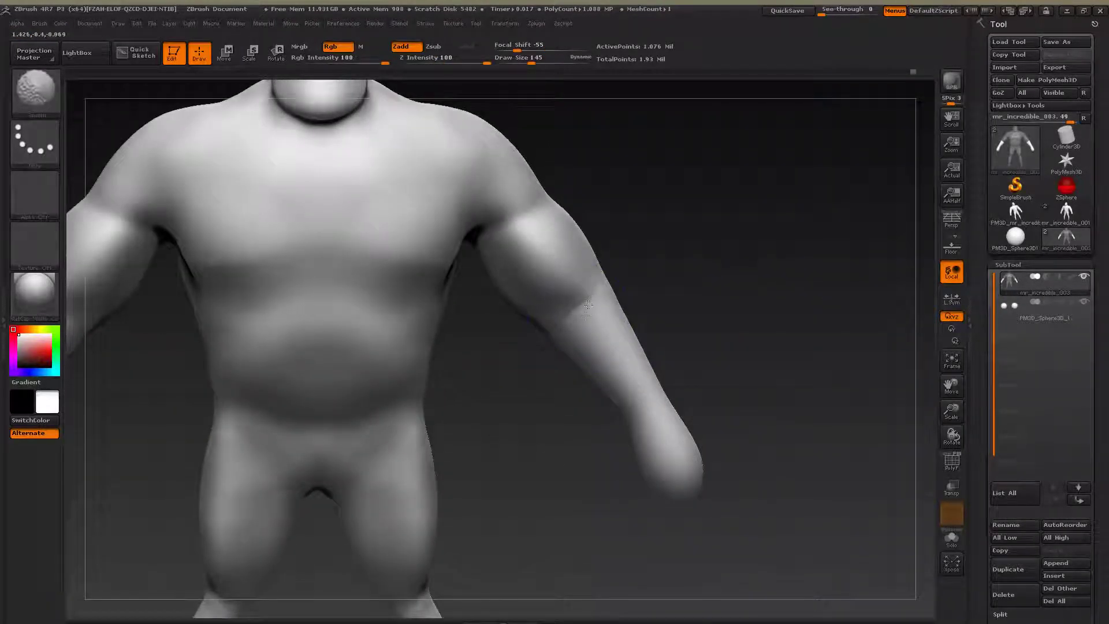
key(alt+Tab)
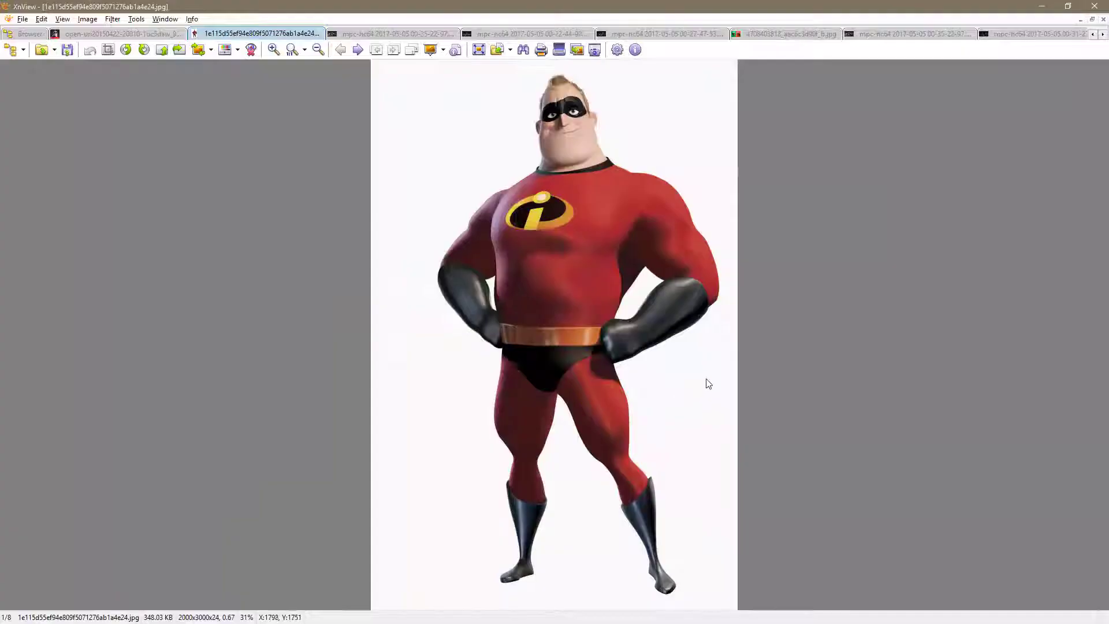
key(alt+Tab)
drag(719, 370, 626, 329)
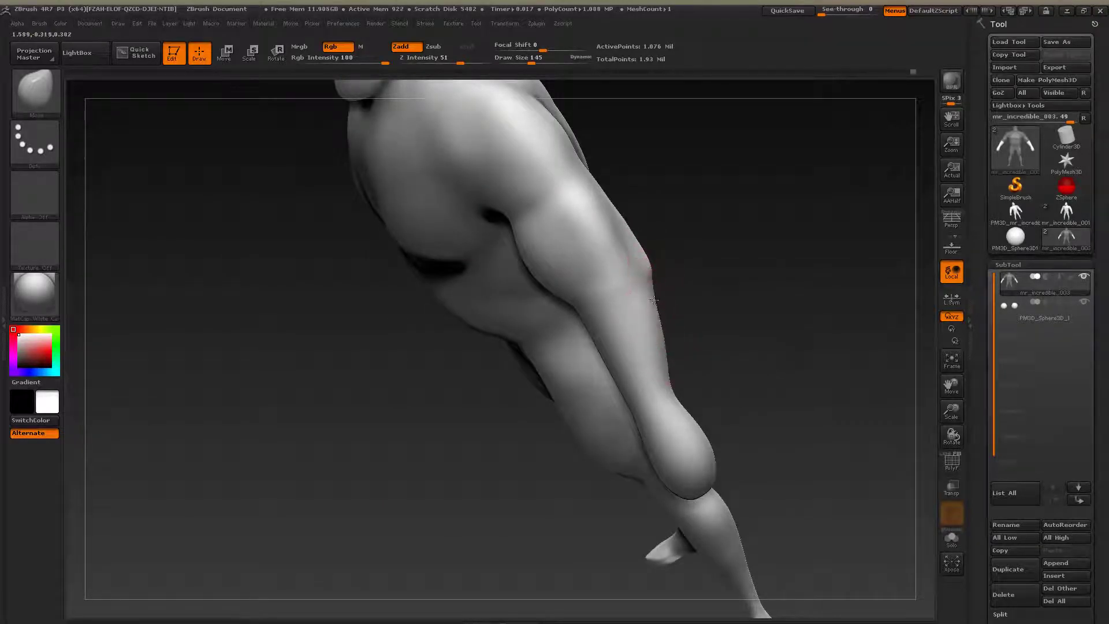
drag(587, 328, 579, 331)
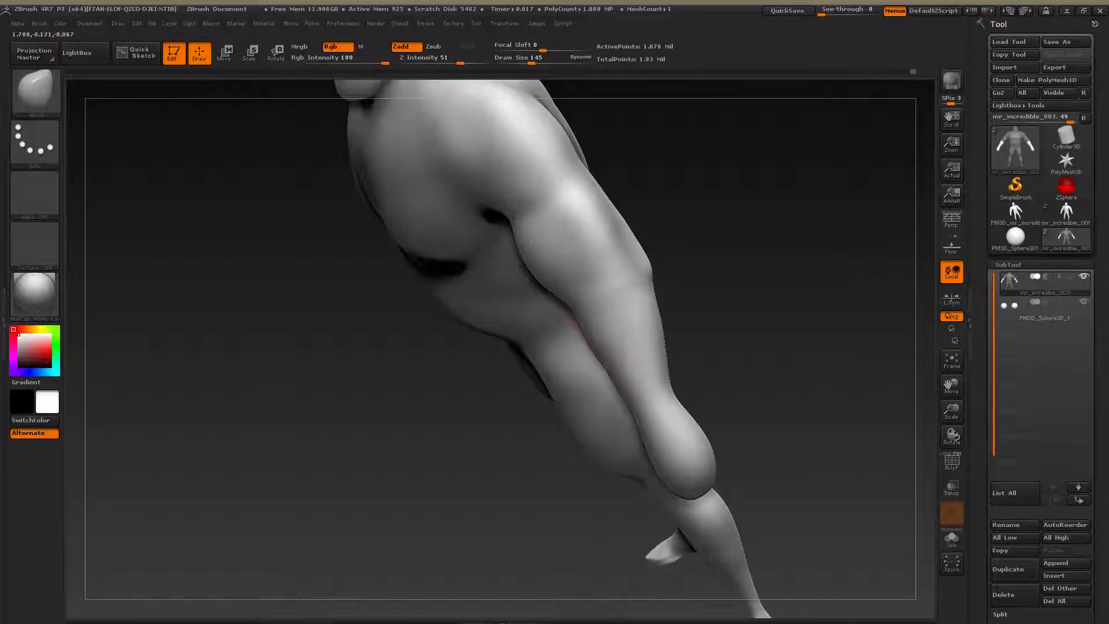
drag(609, 367, 602, 370)
mouse_move(746, 333)
mouse_down()
mouse_move(756, 335)
mouse_move(735, 341)
mouse_up()
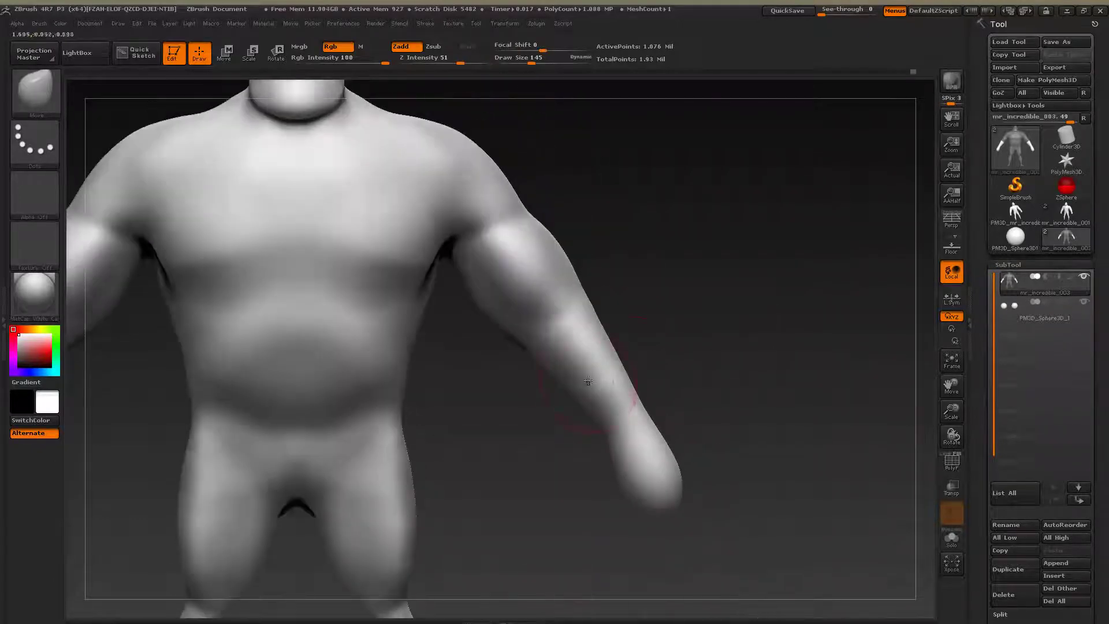
Step: Check the full-body render in XnView and reshape the forearm's inner and outer contours from the front with the Move brush
key(alt+Tab)
key(alt+Tab)
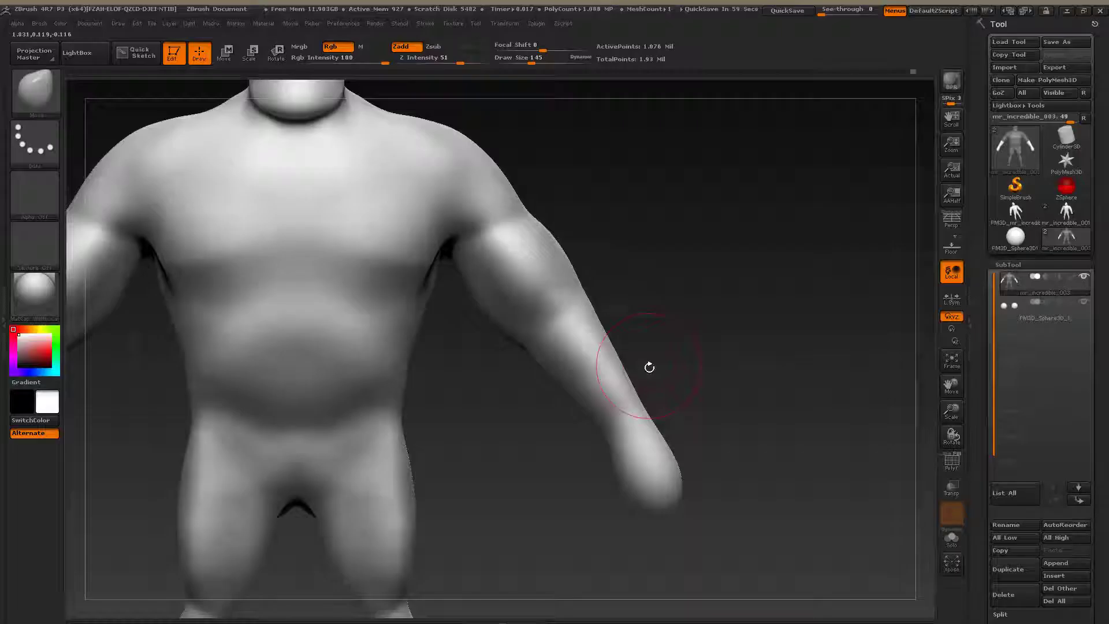
mouse_move(544, 381)
mouse_down()
mouse_move(558, 418)
mouse_move(606, 401)
mouse_up()
key(shift)
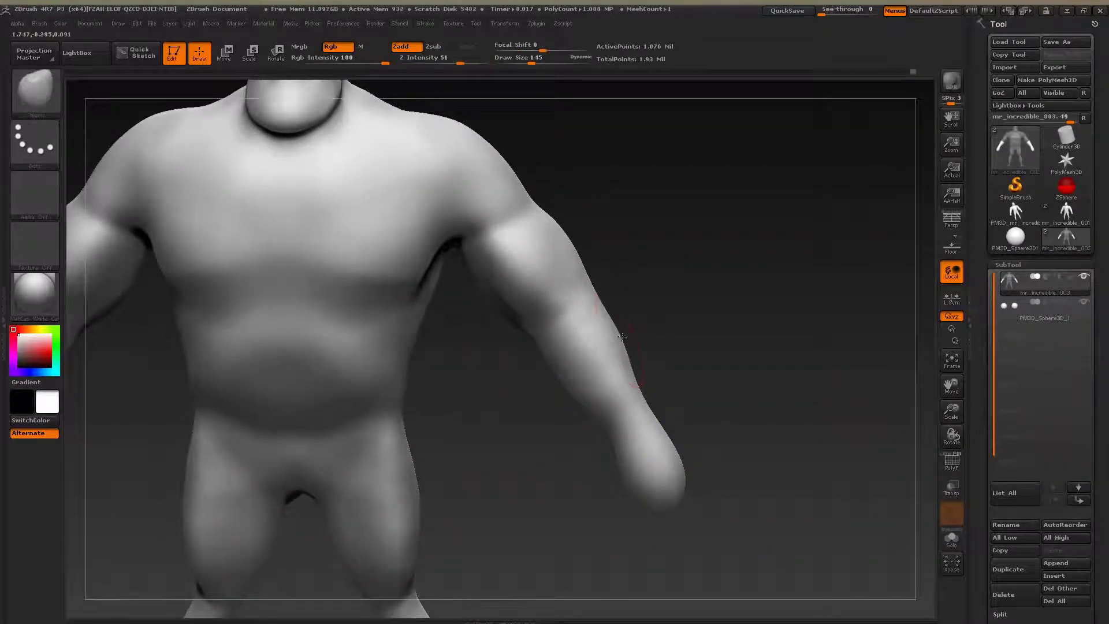
key(shift)
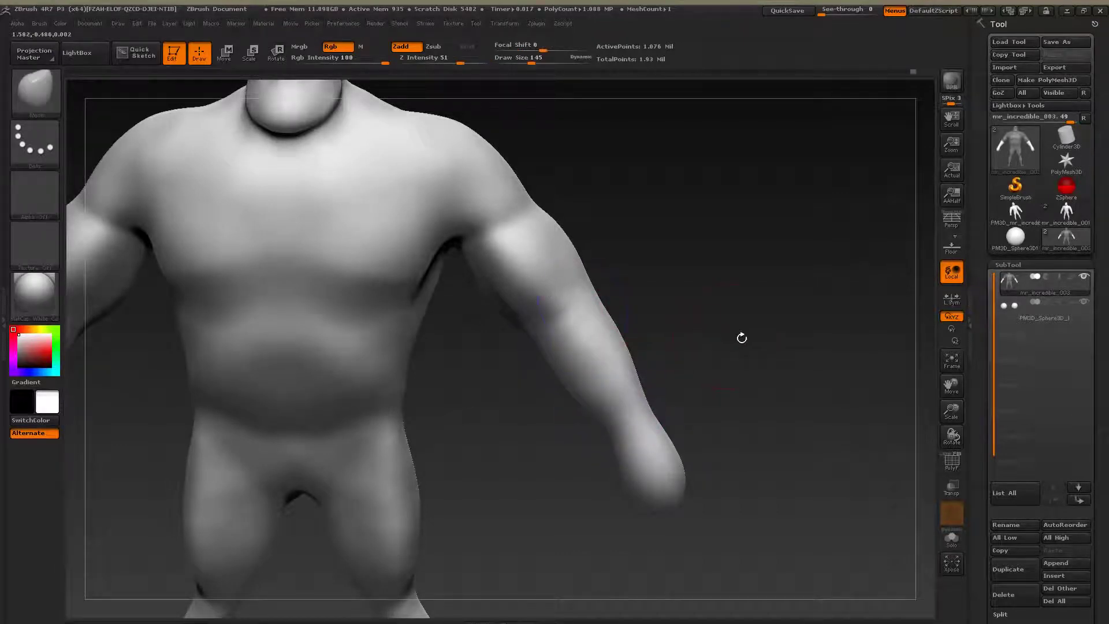
mouse_move(741, 339)
alt+mouse_down()
mouse_move(733, 283)
mouse_move(728, 300)
mouse_move(762, 292)
mouse_move(741, 212)
alt+mouse_up()
drag(610, 346, 631, 349)
Step: Reshape the forearm from behind with the Move brush and smooth the area below the elbow
mouse_move(688, 347)
mouse_down()
mouse_move(625, 379)
mouse_move(718, 383)
mouse_move(647, 358)
mouse_up()
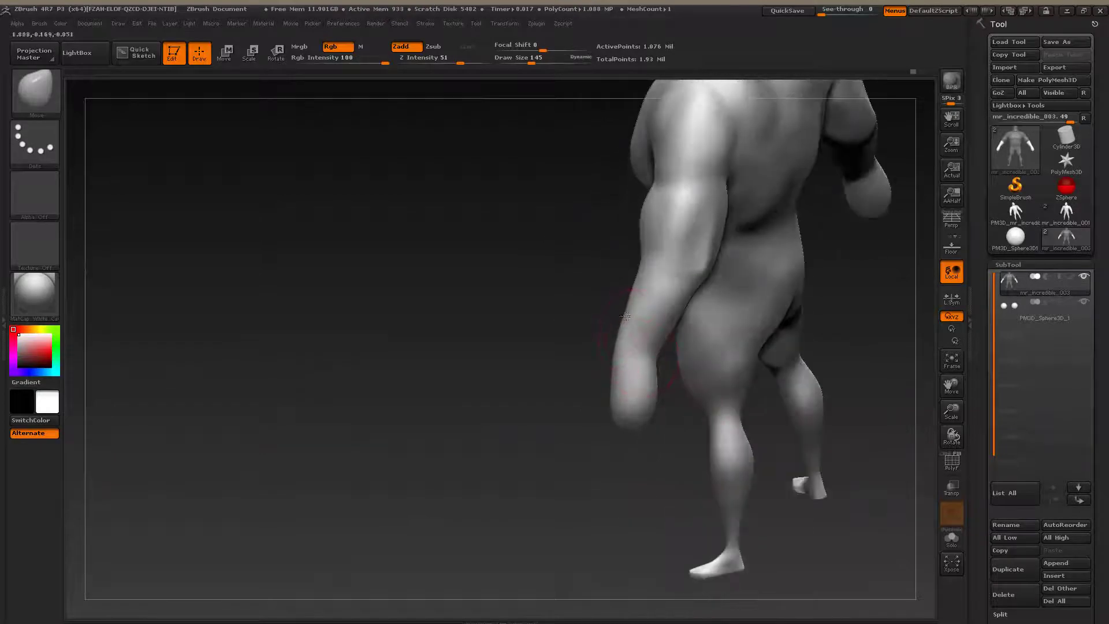
drag(628, 312, 631, 275)
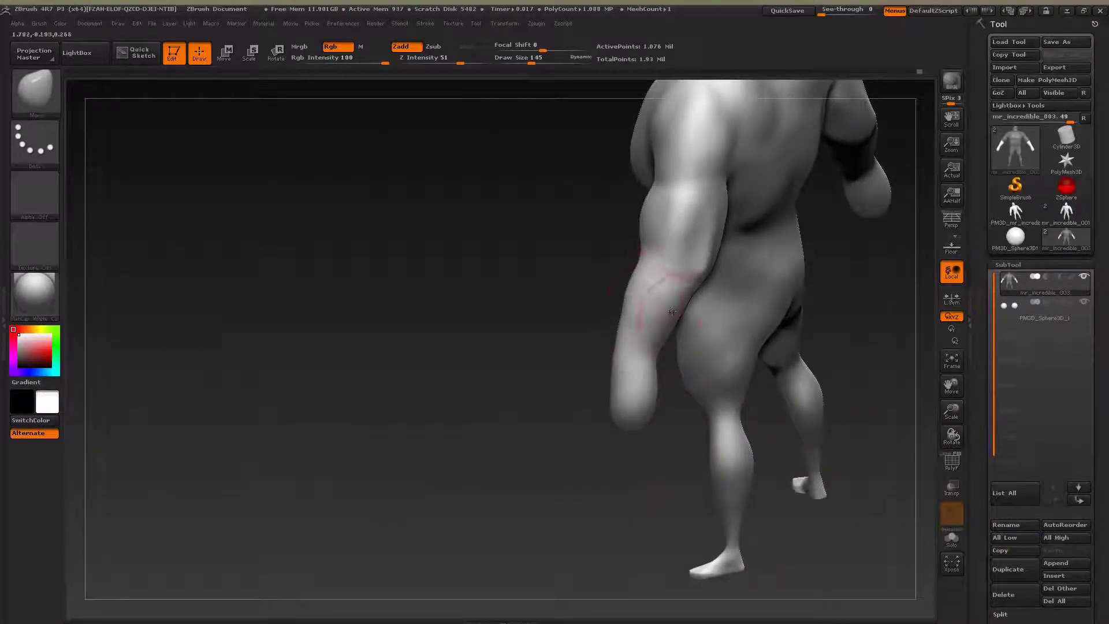
mouse_move(657, 343)
mouse_down()
mouse_move(616, 319)
mouse_move(684, 307)
mouse_move(678, 256)
mouse_move(674, 267)
mouse_up()
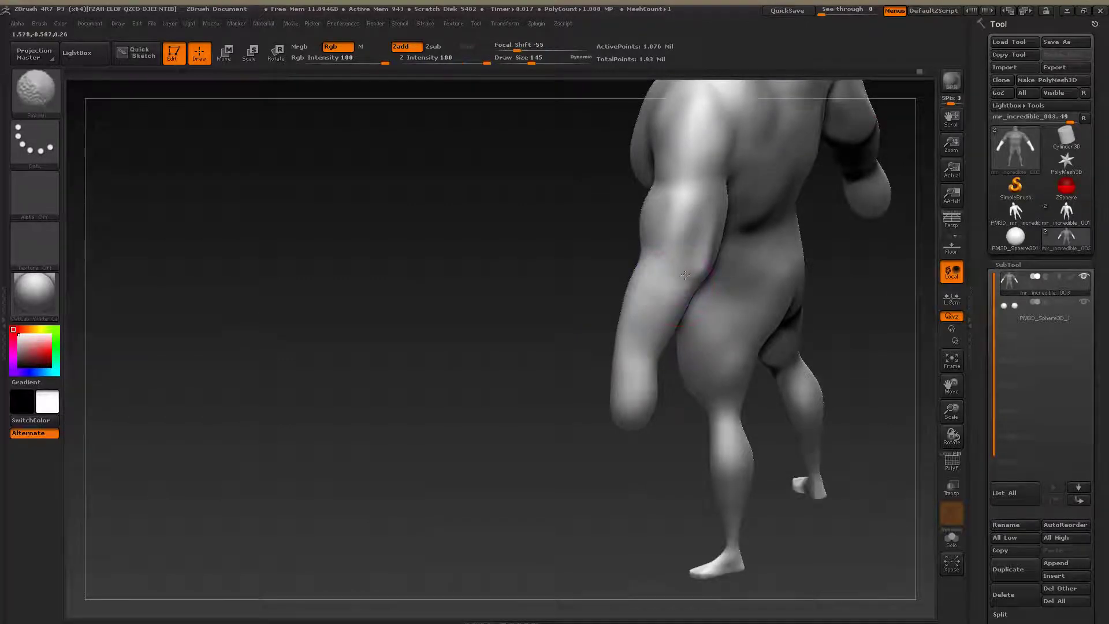
mouse_move(585, 294)
mouse_down()
mouse_move(520, 292)
mouse_move(488, 325)
mouse_move(495, 349)
mouse_up()
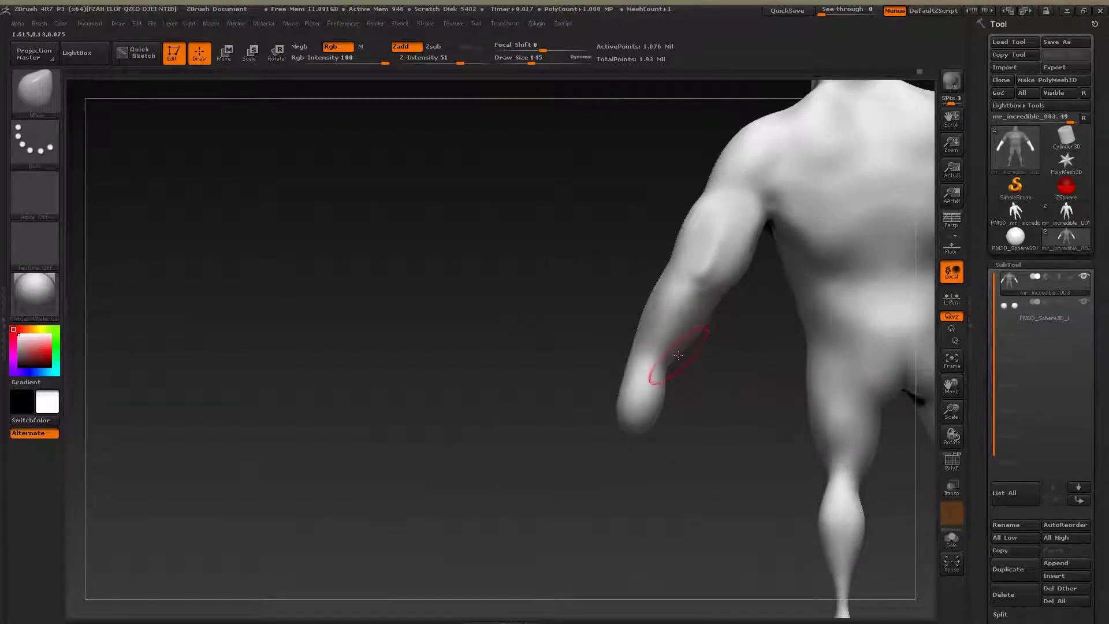
Step: Check the full-body render in XnView, set the Move brush draw size to 109, and refine the elbow and forearm from behind
key(alt+Tab)
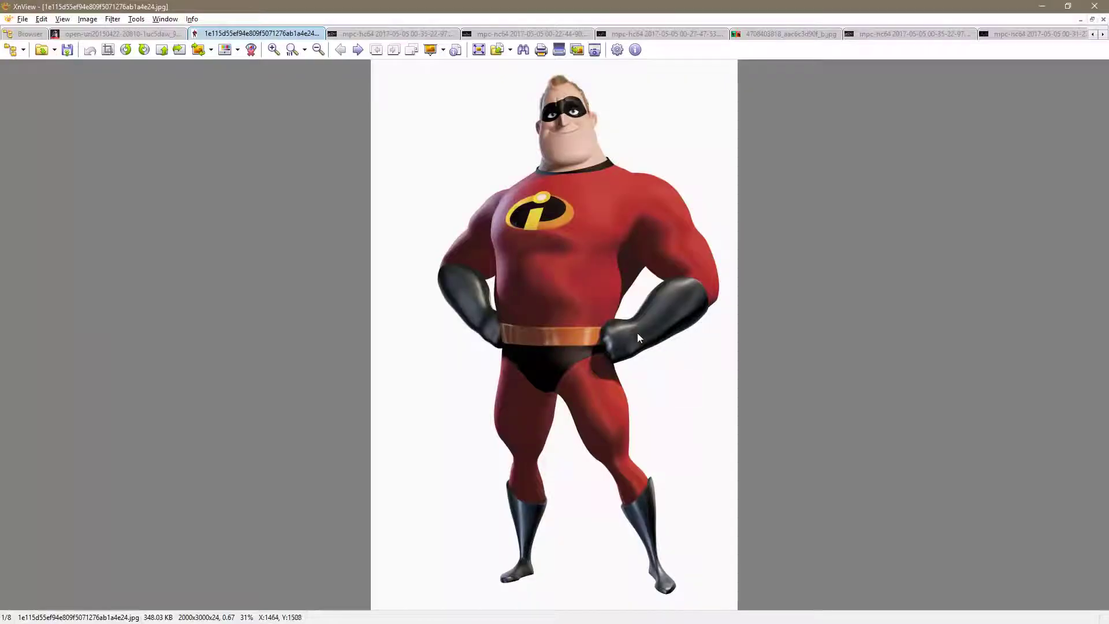
key(alt+Tab)
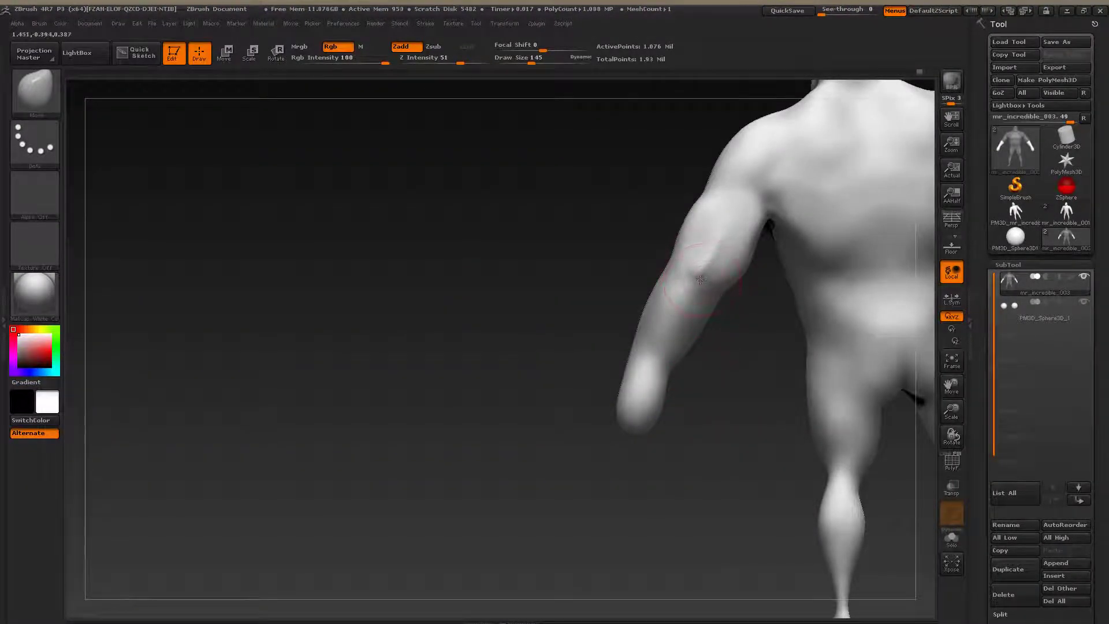
key(s)
drag(713, 287, 708, 285)
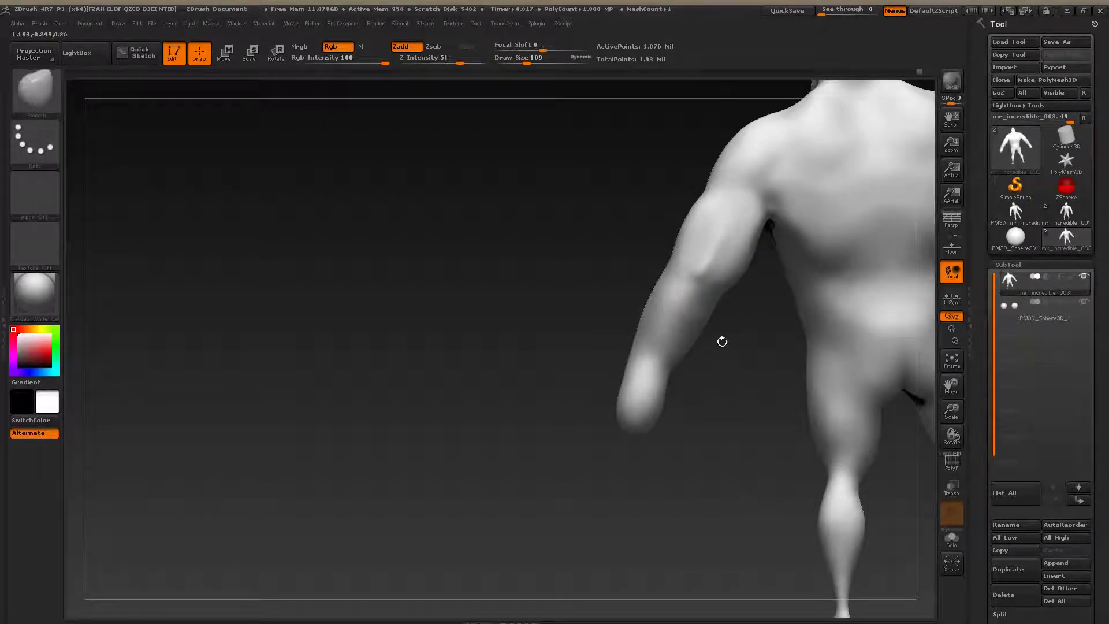
shift+drag(720, 240, 712, 254)
mouse_move(603, 300)
mouse_down()
mouse_move(573, 320)
mouse_move(569, 265)
mouse_move(603, 296)
mouse_up()
mouse_move(712, 285)
mouse_down()
mouse_move(697, 281)
mouse_move(711, 245)
mouse_move(700, 279)
mouse_up()
mouse_move(729, 342)
mouse_down()
mouse_move(670, 345)
mouse_move(690, 309)
mouse_move(718, 323)
mouse_up()
key(shift)
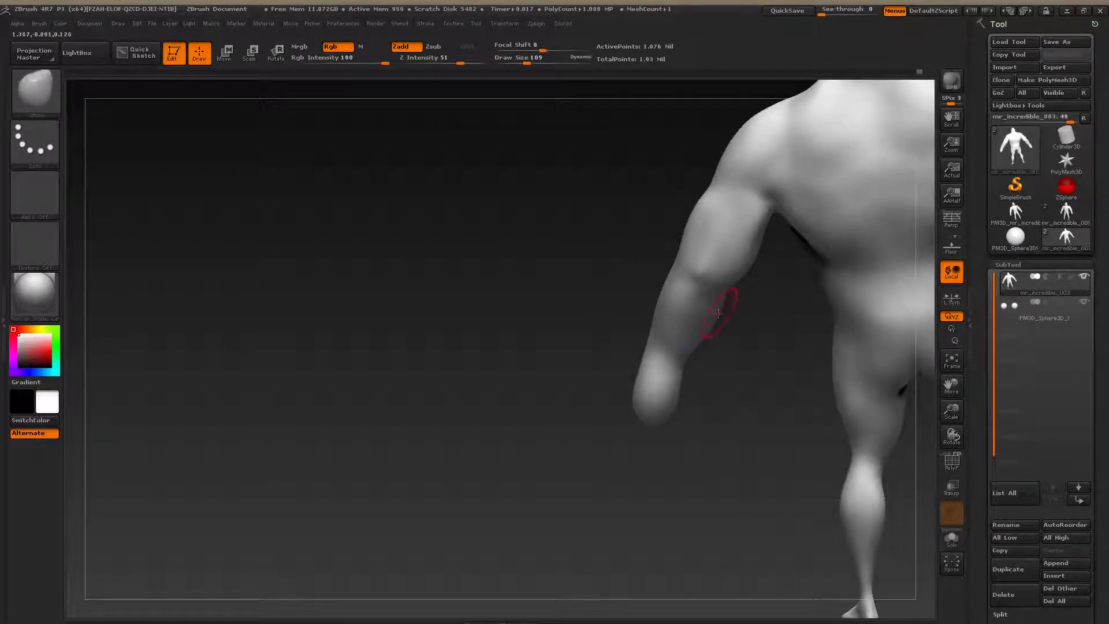
drag(717, 373, 664, 412)
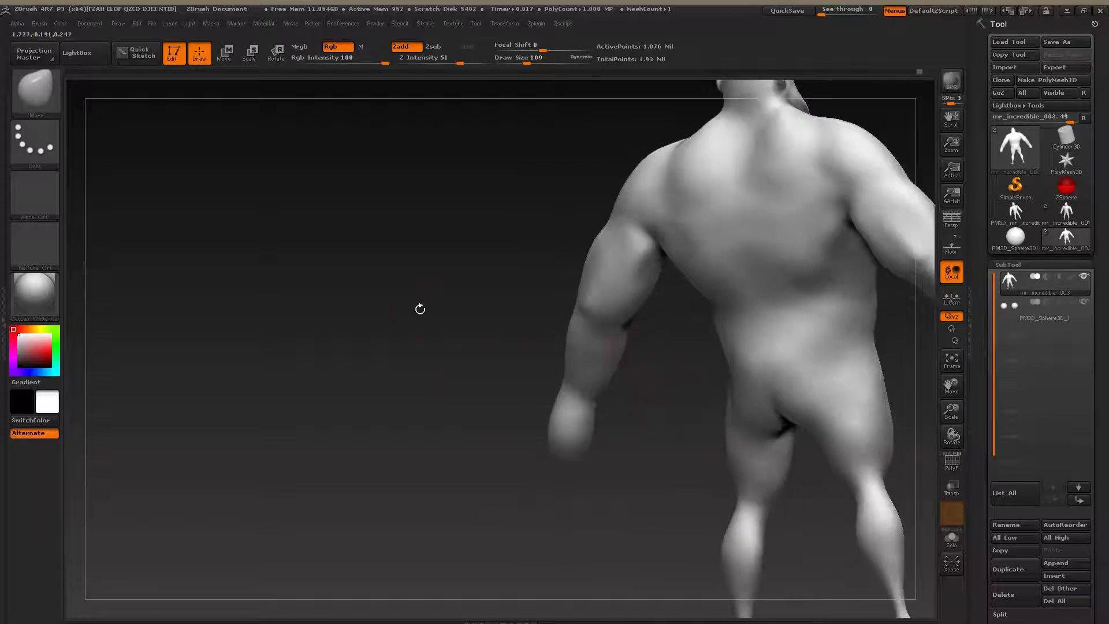
Step: Build up the back of the upper arm with the ClayBuildup brush at Z intensity 20 and smooth the strokes
key(b)
key(c)
key(b)
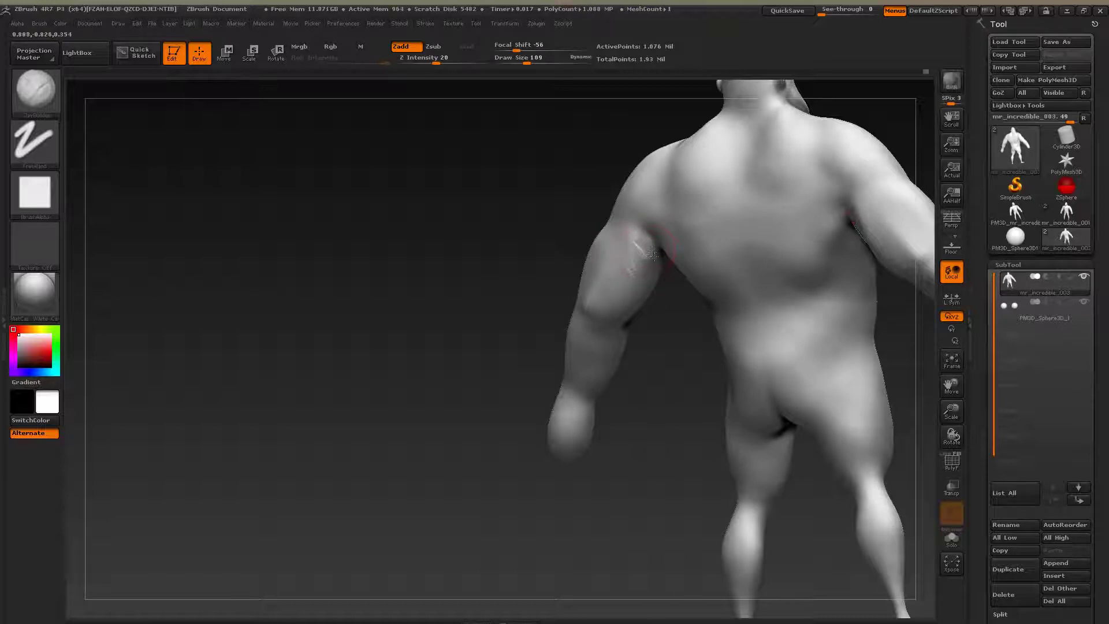
drag(656, 345, 640, 333)
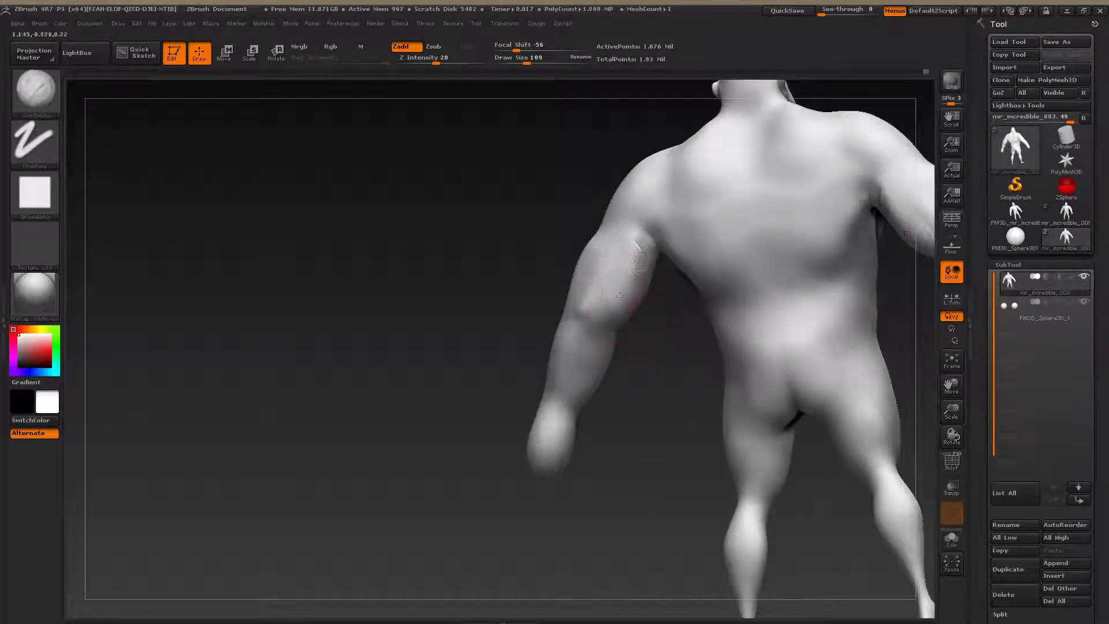
key(shift)
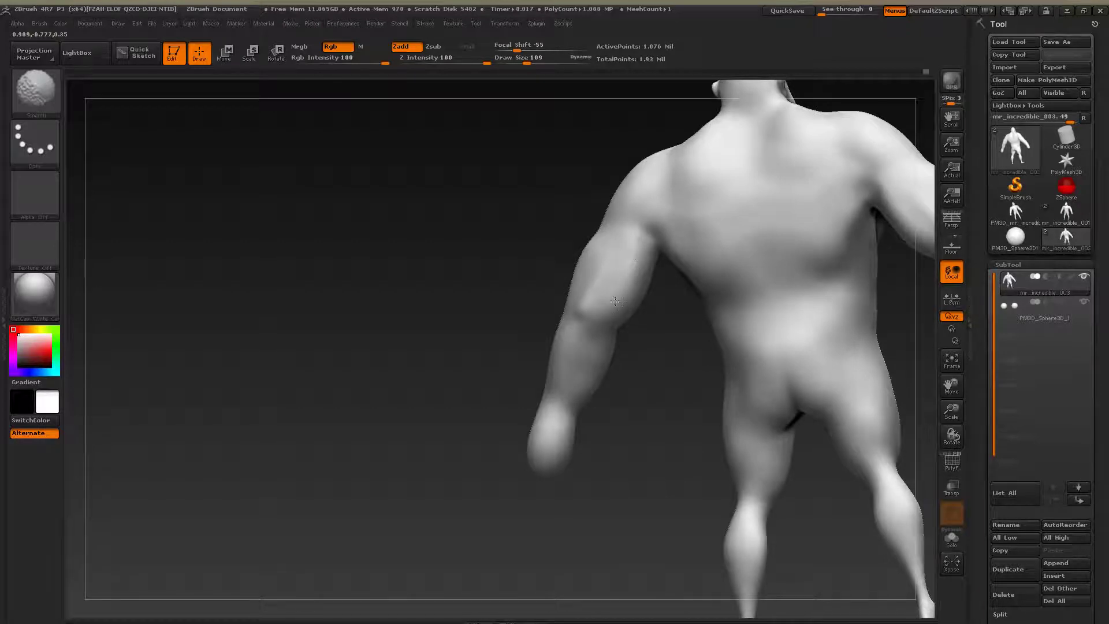
shift+drag(629, 260, 628, 279)
Step: Build up more volume on the rear and outer side of the upper arm with ClayBuildup and smooth it
drag(642, 341, 687, 327)
mouse_move(564, 297)
mouse_down()
mouse_move(587, 284)
mouse_move(578, 279)
mouse_move(604, 234)
mouse_move(583, 259)
mouse_move(585, 290)
mouse_move(604, 246)
mouse_up()
key(shift)
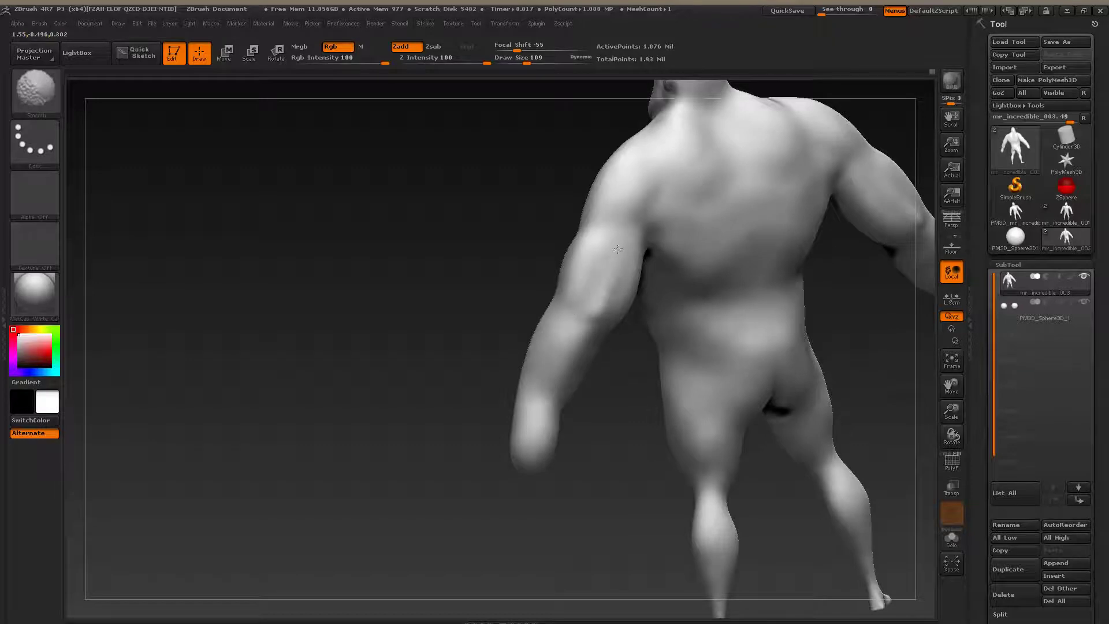
drag(619, 382, 694, 392)
right_drag(694, 392, 629, 303)
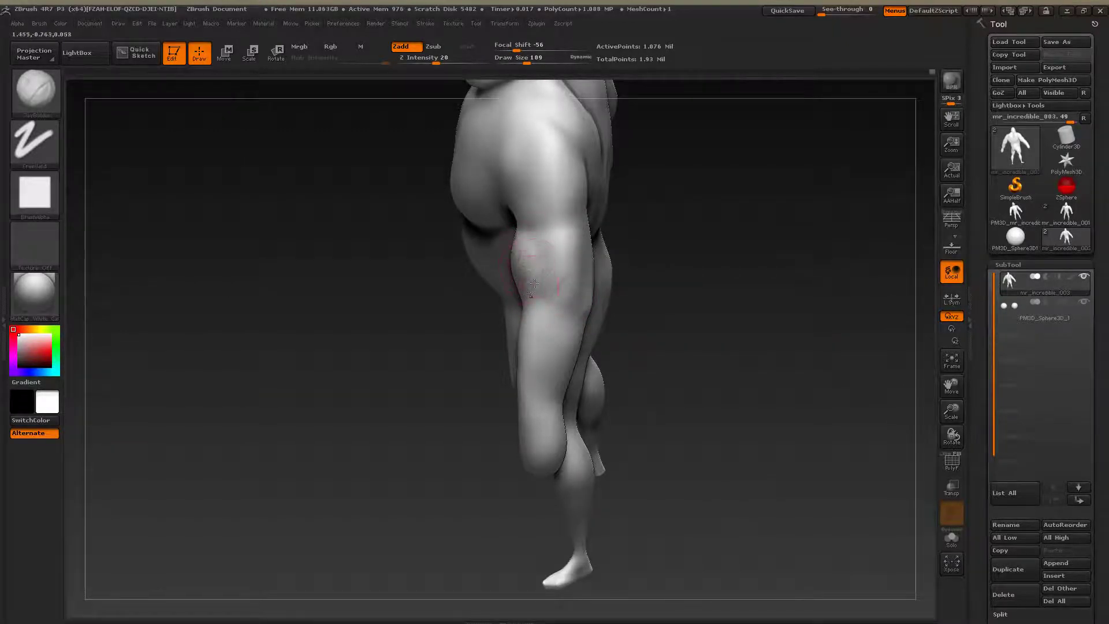
key(shift)
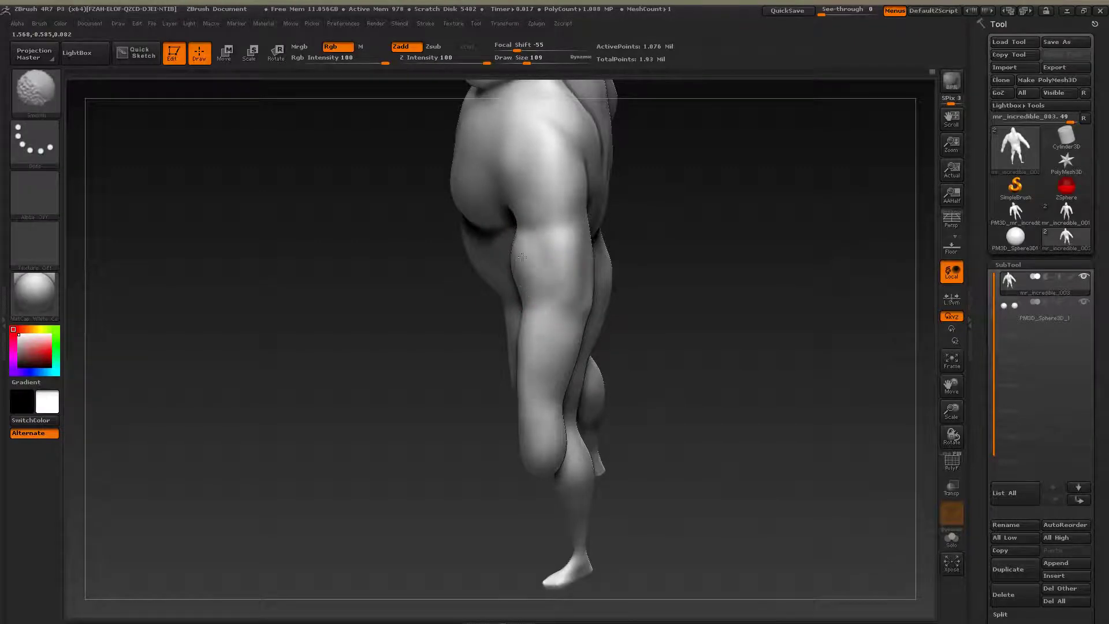
Step: Smooth the elbow area and the inner side of the arm from the front
mouse_move(678, 325)
shift+mouse_down()
mouse_move(721, 319)
mouse_move(665, 295)
shift+mouse_up()
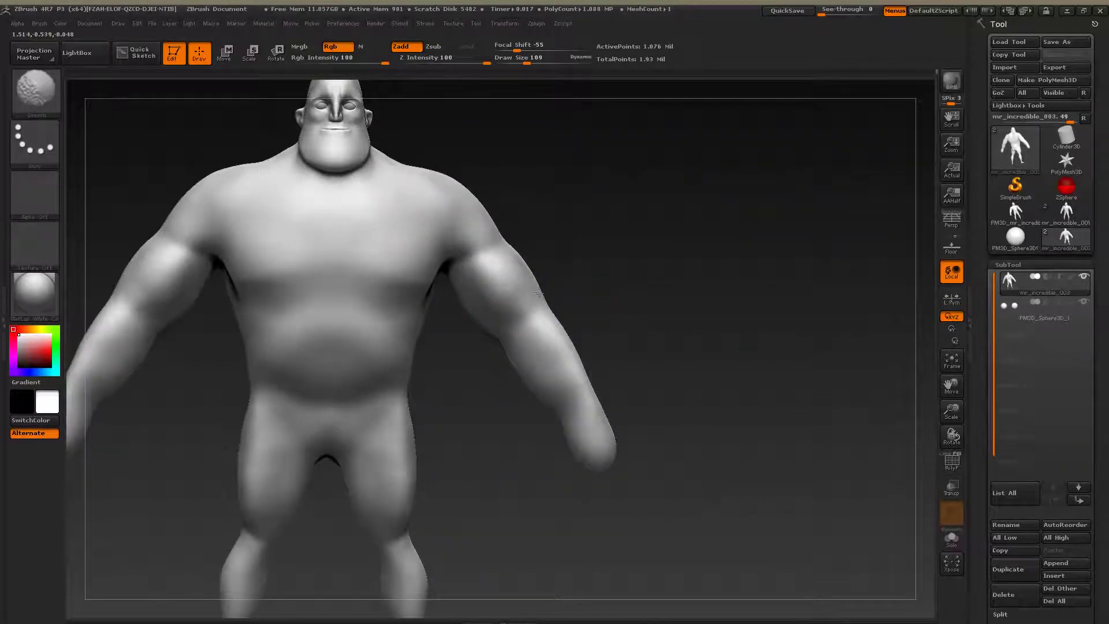
shift+drag(499, 299, 514, 304)
mouse_move(712, 292)
mouse_down()
mouse_move(662, 289)
mouse_move(667, 331)
mouse_move(702, 277)
mouse_up()
mouse_move(717, 328)
mouse_down()
mouse_move(702, 321)
mouse_move(772, 335)
mouse_up()
shift+drag(516, 340, 510, 352)
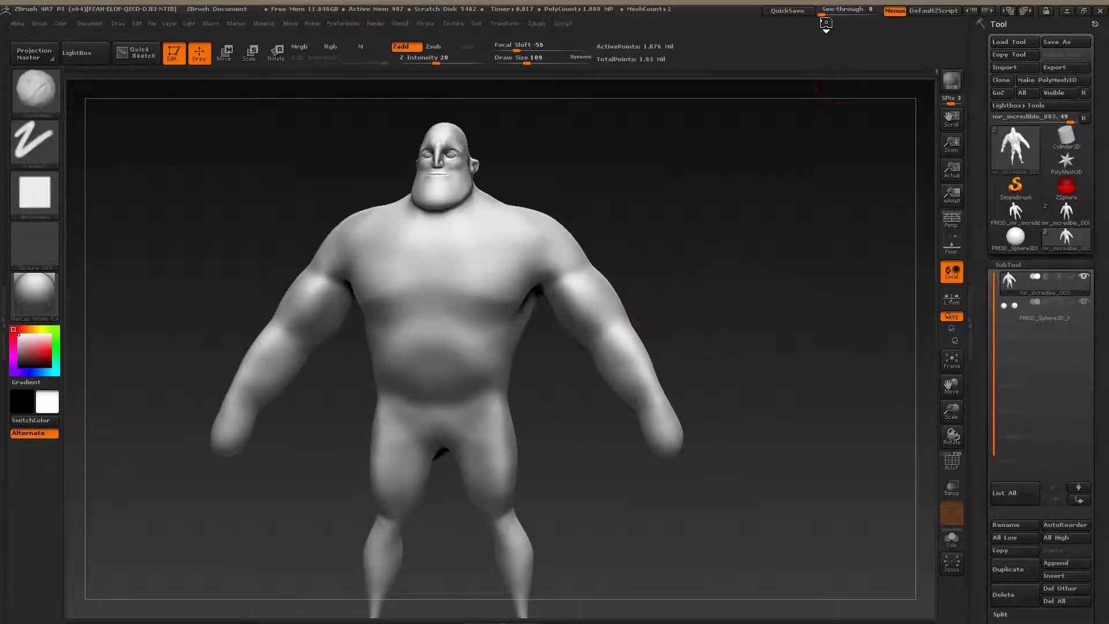
Step: Set See-through to 32, enable perspective, and overlay the model on the full-body render
drag(824, 11, 834, 19)
alt+drag(735, 214, 765, 213)
click(951, 220)
key(shift+z)
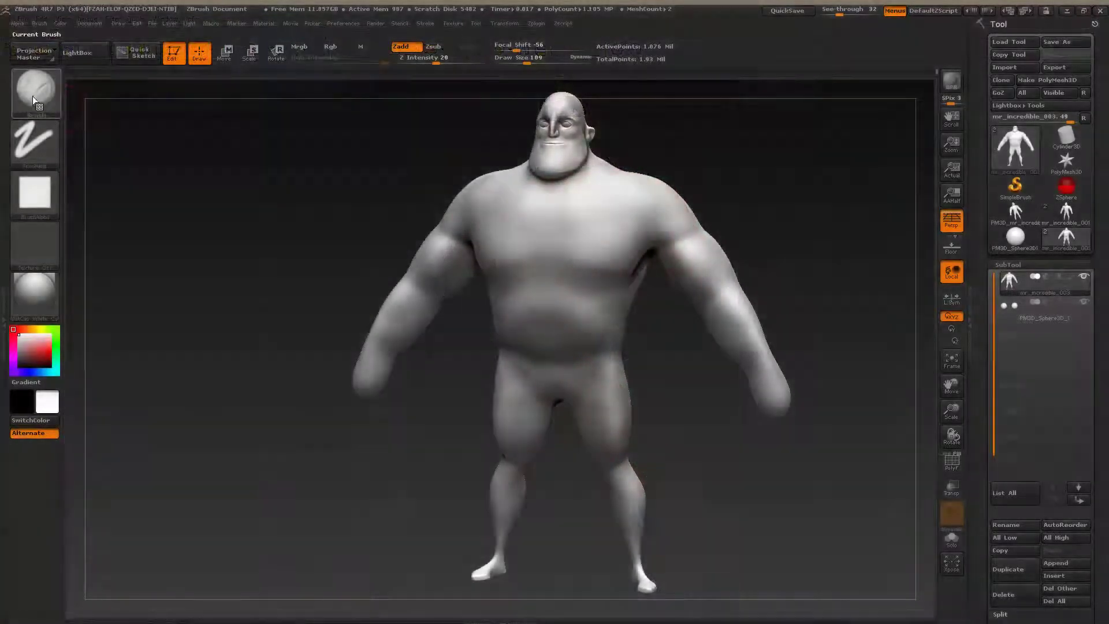
Step: Switch to the Move brush and fit the shoulder and upper arm to the render at draw sizes 226 and 293
click(36, 90)
click(321, 108)
key(s)
drag(713, 230, 726, 230)
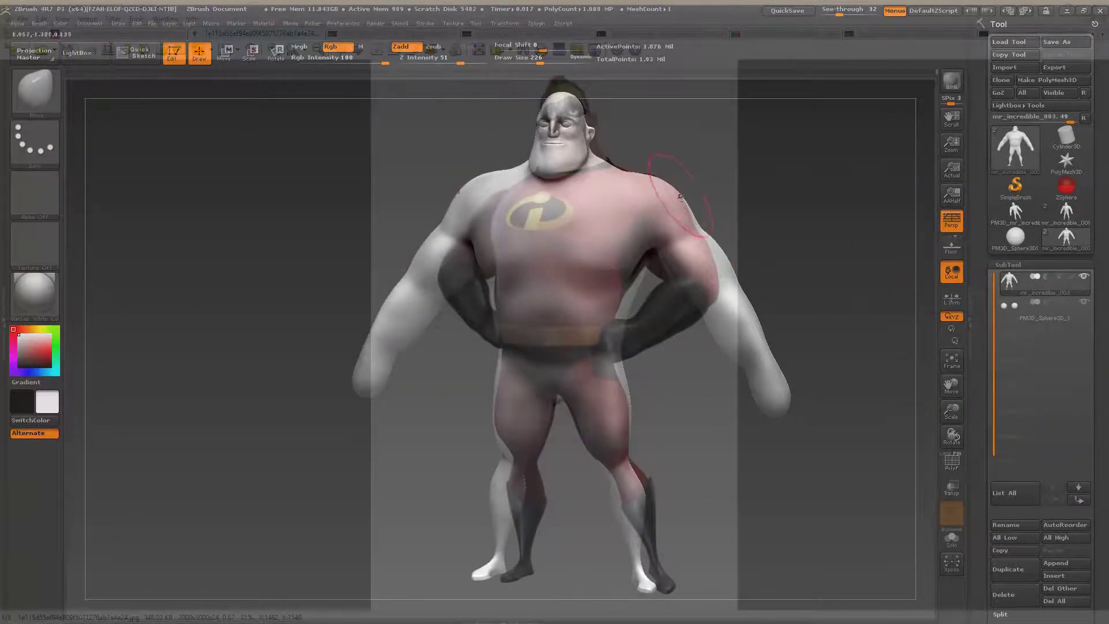
key(s)
drag(688, 198, 693, 199)
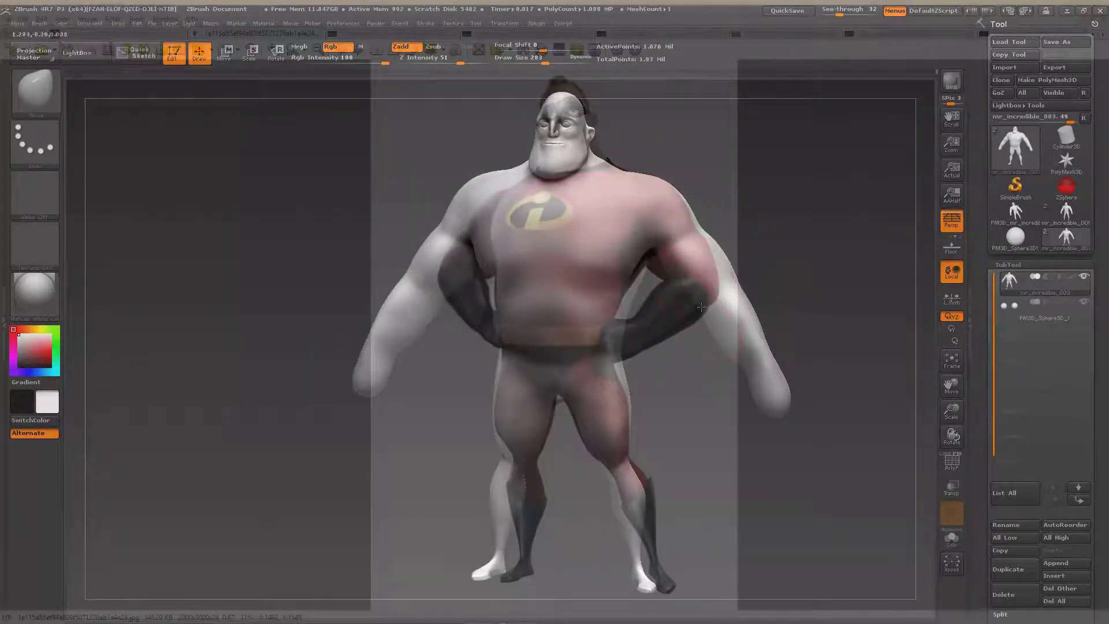
Step: Set the Move brush draw size to 206, adjust the upper arm and elbow against the render, and inspect the arm from the side
key(s)
drag(679, 277, 664, 272)
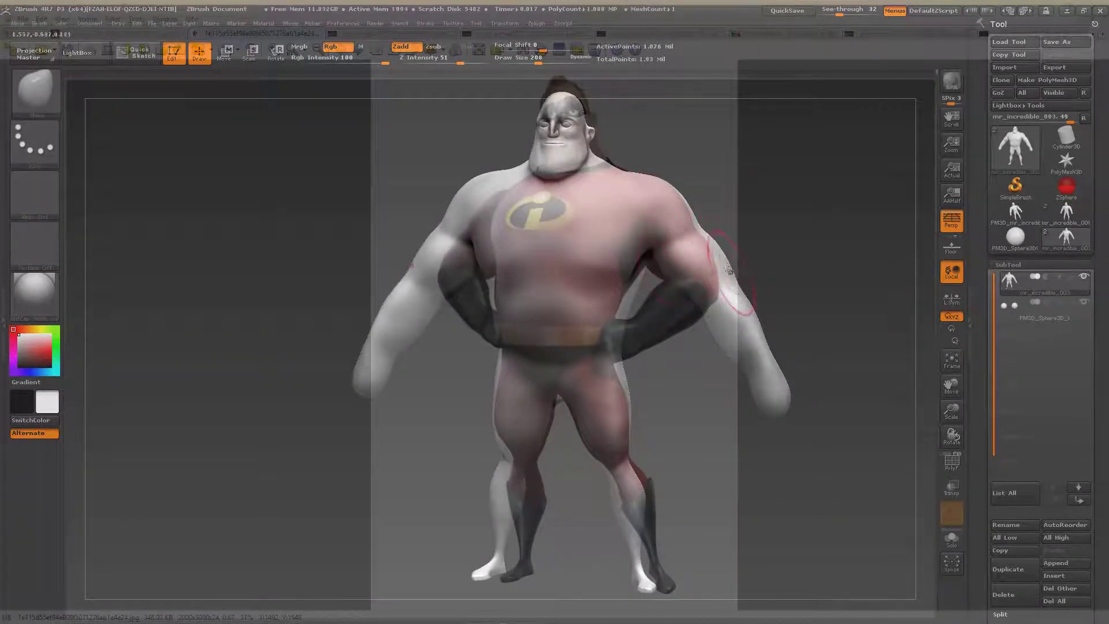
mouse_move(748, 294)
mouse_down()
mouse_move(825, 322)
mouse_move(728, 287)
mouse_move(782, 369)
mouse_move(765, 354)
mouse_move(787, 406)
mouse_move(611, 323)
mouse_up()
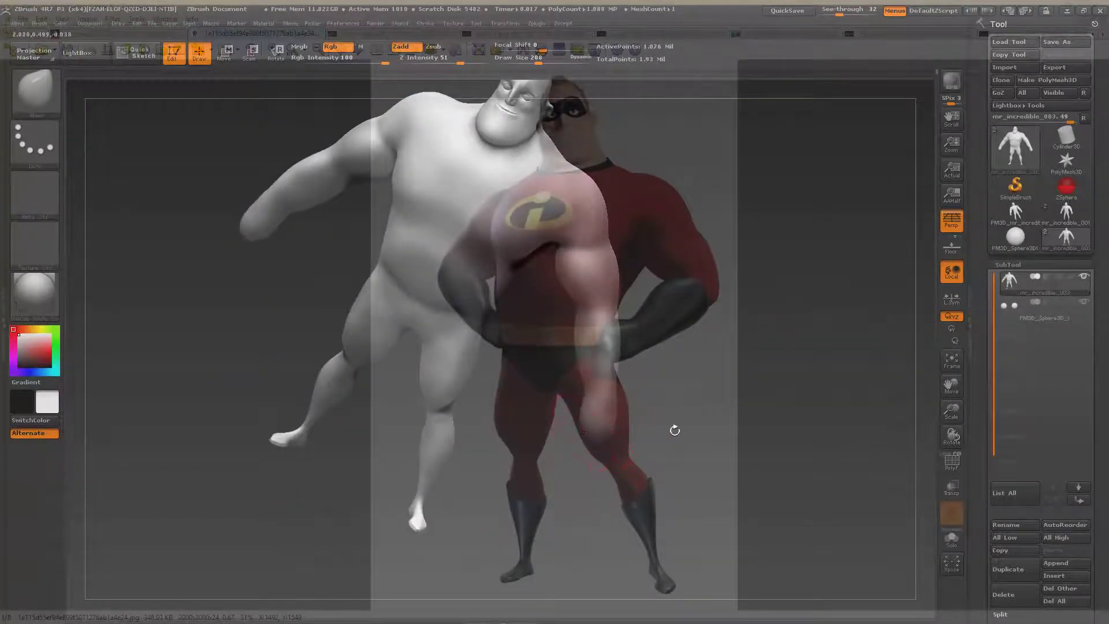
mouse_move(685, 431)
mouse_down()
mouse_move(588, 440)
mouse_move(715, 371)
mouse_up()
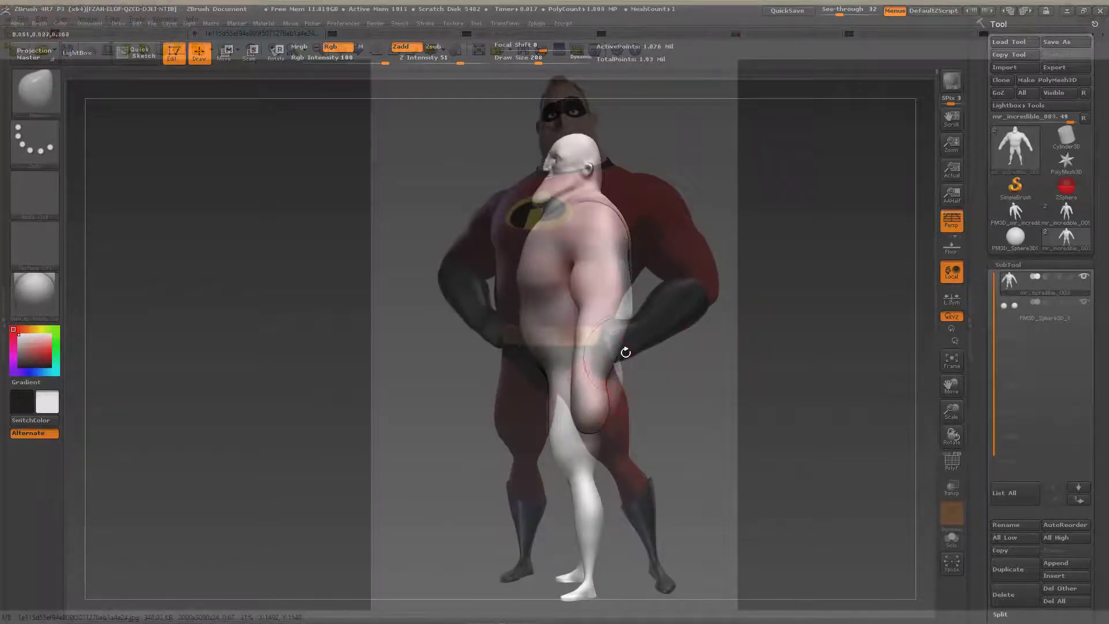
Step: Inspect the arms from the back and front against the full-body render, then turn See-through down to 0
drag(657, 397, 611, 357)
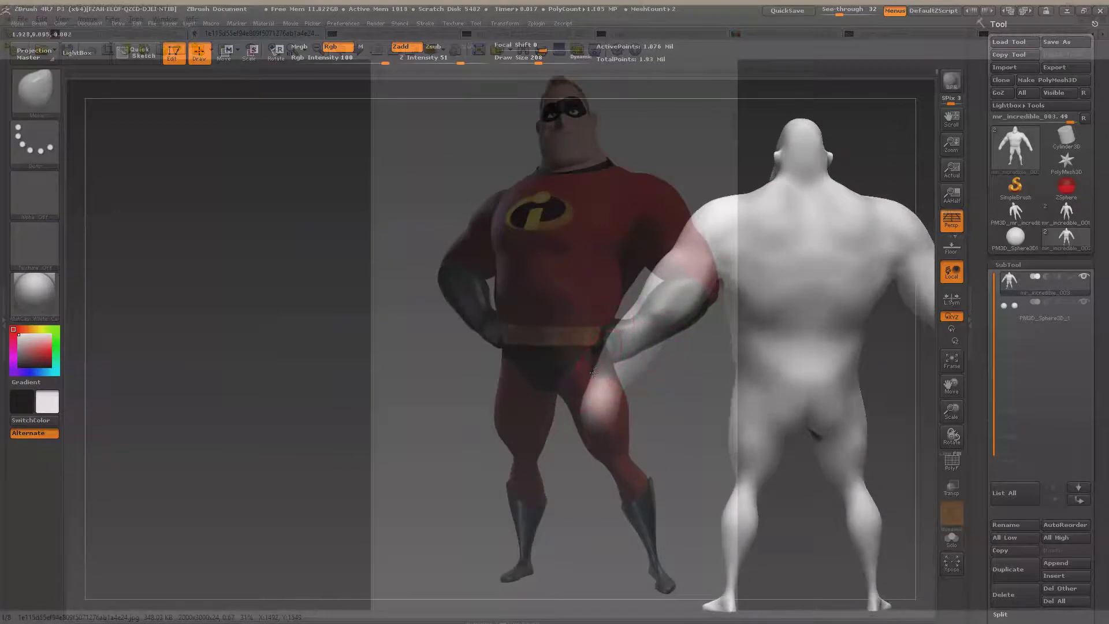
drag(650, 391, 705, 377)
mouse_move(651, 354)
mouse_down()
mouse_move(658, 333)
mouse_move(668, 355)
mouse_up()
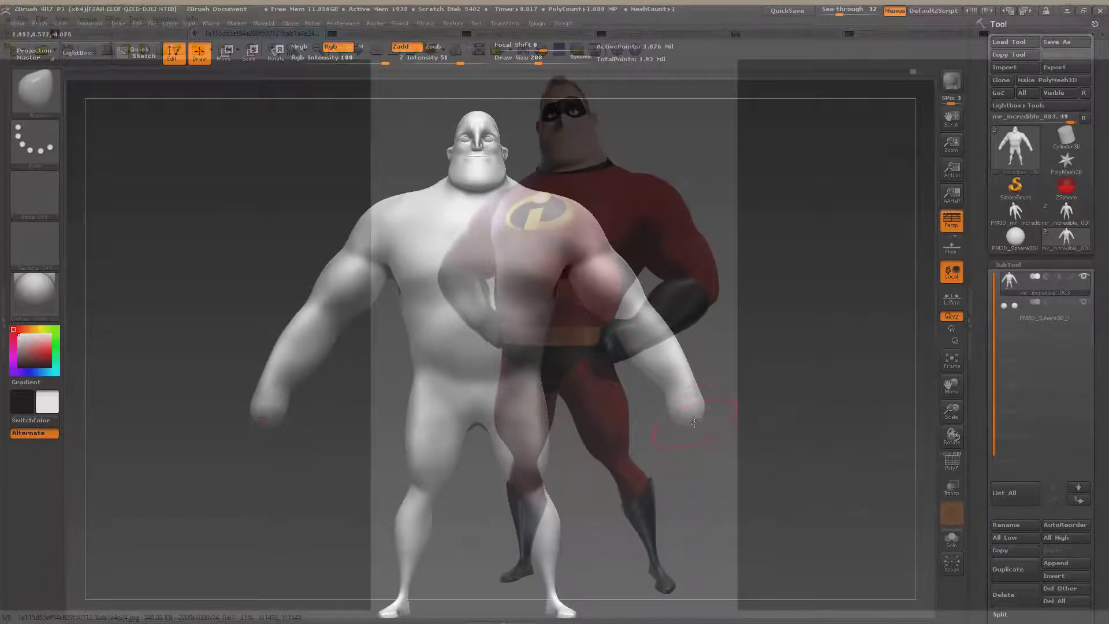
mouse_move(760, 363)
mouse_down()
mouse_move(684, 365)
mouse_move(755, 364)
mouse_up()
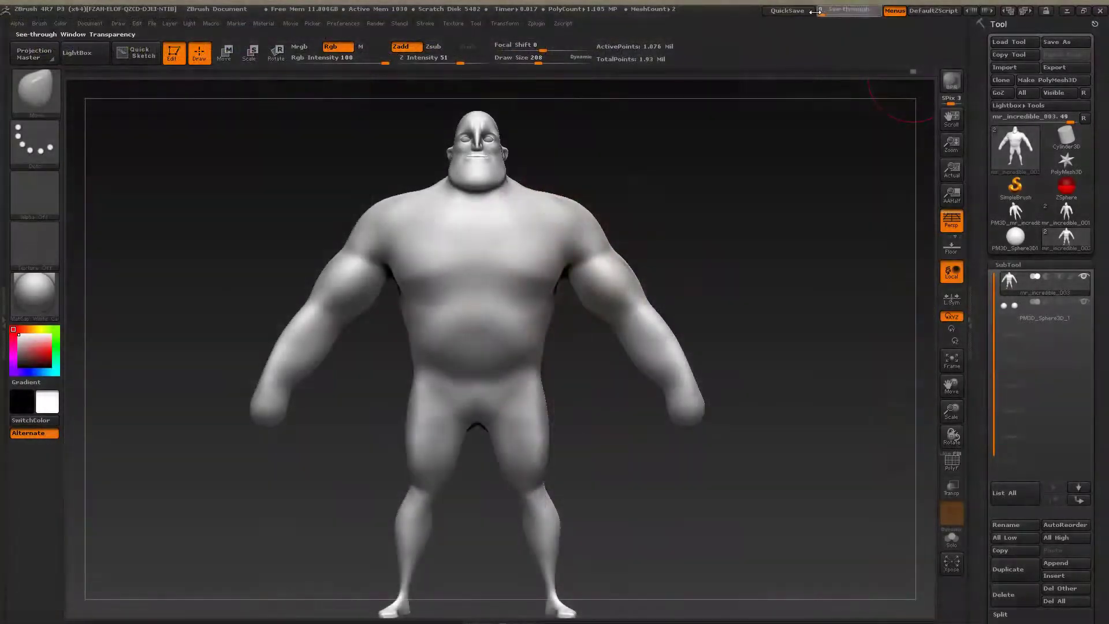
key(alt+Tab)
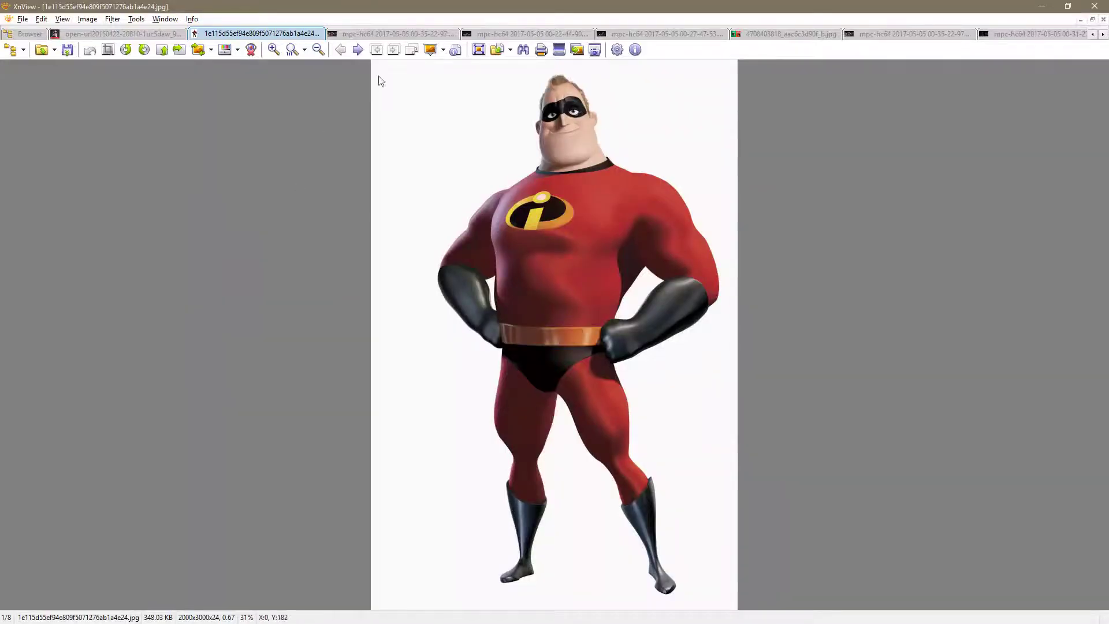
click(421, 34)
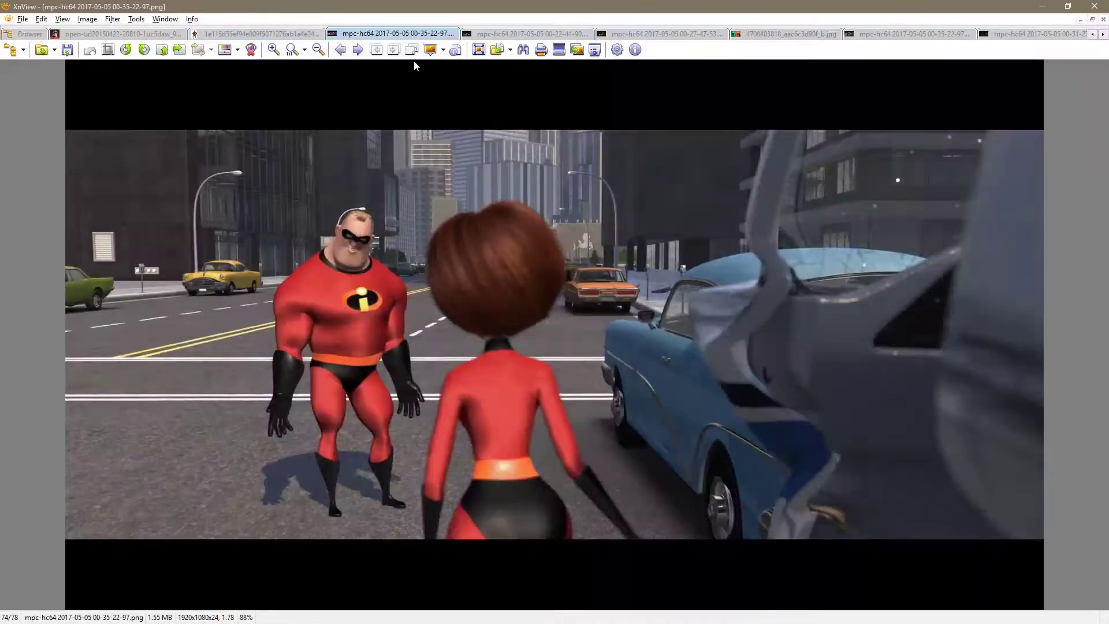
key(alt+Tab)
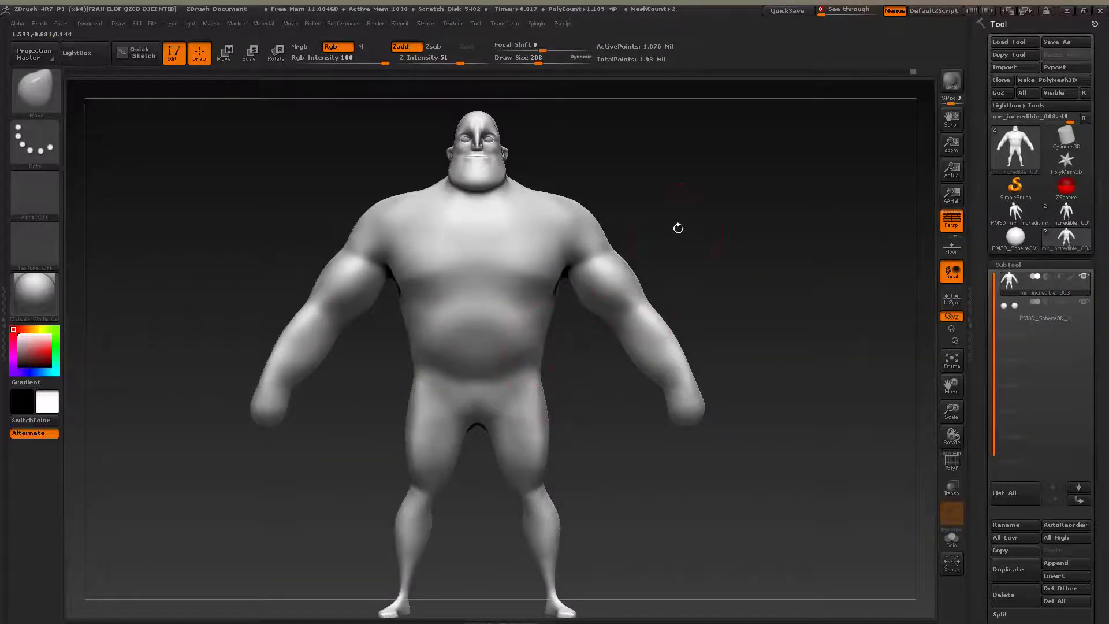
key(alt+Tab)
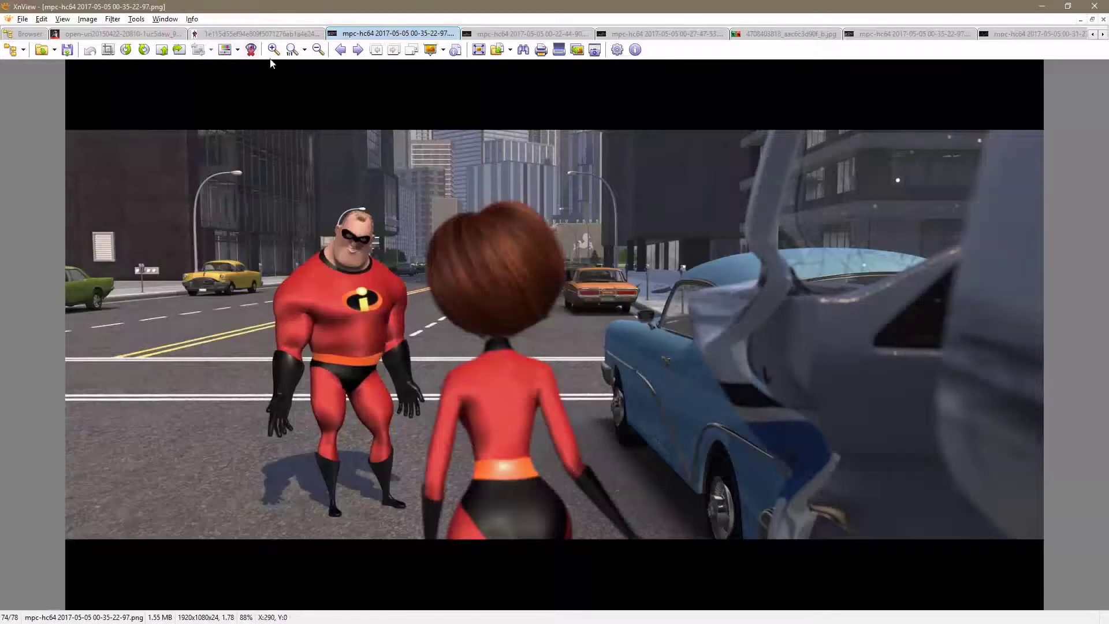
click(275, 47)
click(275, 48)
click(274, 47)
drag(235, 332, 610, 306)
key(alt+Tab)
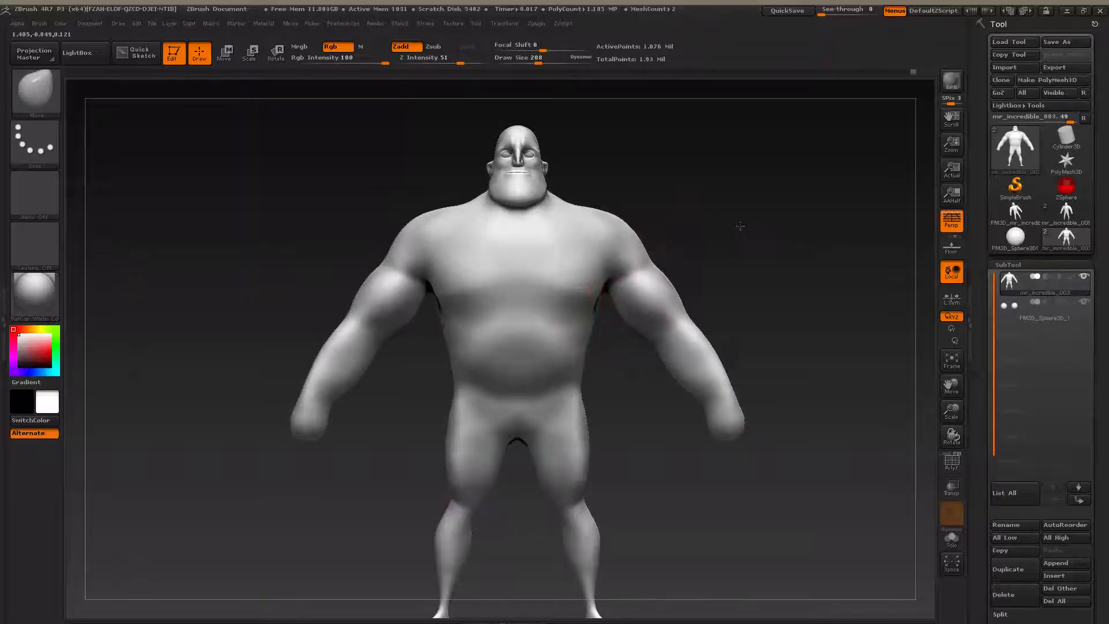
Step: Set See-through to 48 and align the model's torso and arm with Mr. Incredible in the street still
mouse_move(722, 278)
mouse_down()
mouse_move(776, 210)
mouse_move(812, 257)
mouse_move(824, 69)
mouse_up()
drag(828, 14, 848, 11)
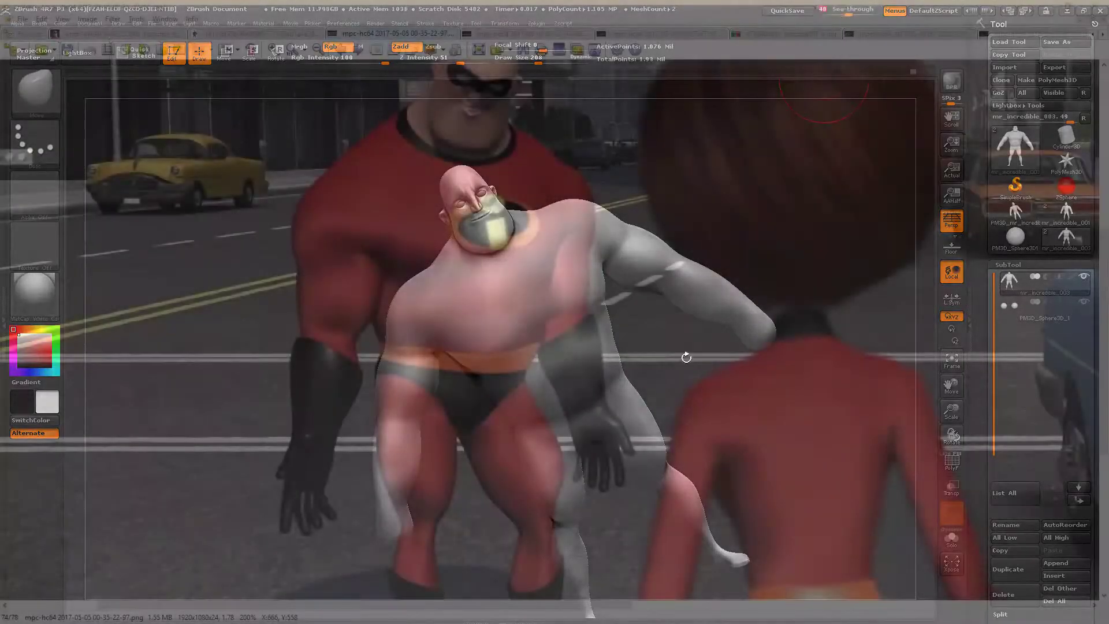
mouse_move(680, 381)
mouse_down()
mouse_move(678, 400)
mouse_move(695, 328)
mouse_move(659, 325)
mouse_up()
drag(232, 263, 242, 232)
drag(807, 372, 780, 376)
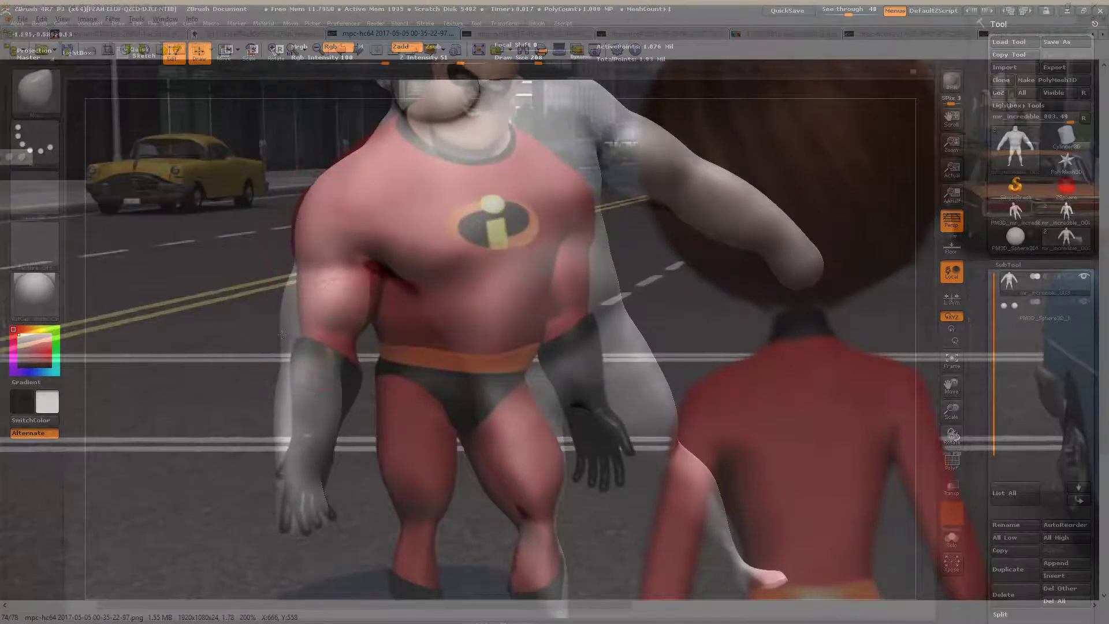
drag(246, 350, 266, 346)
drag(196, 376, 235, 365)
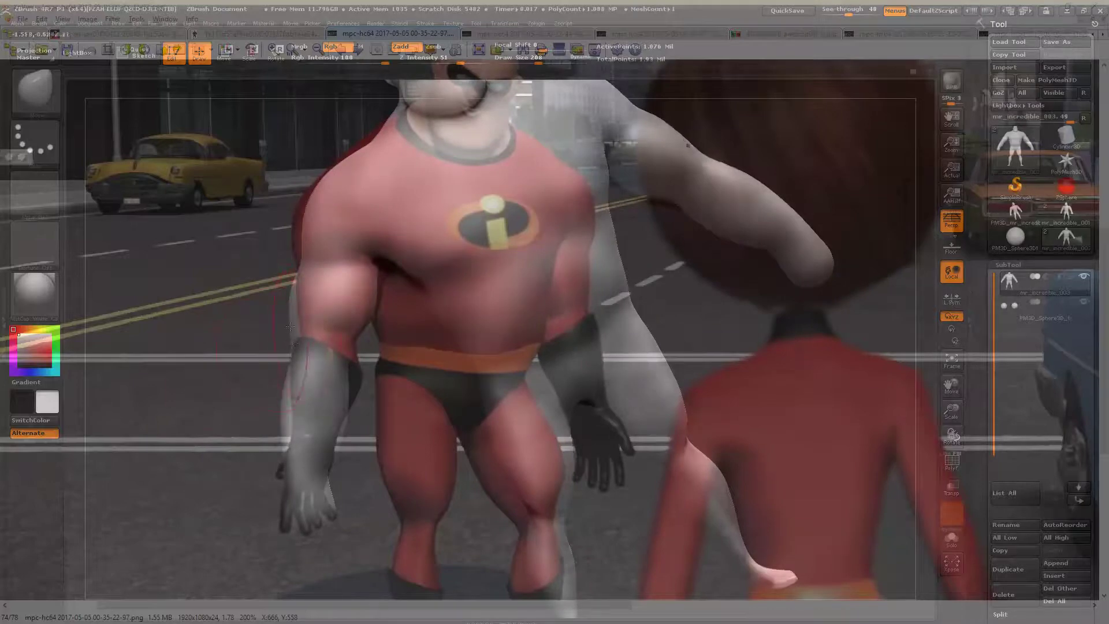
Step: Match the upper arm, elbow and forearm to the street still and smooth the inner elbow
mouse_move(256, 329)
mouse_down()
mouse_move(211, 356)
mouse_move(225, 350)
mouse_move(208, 329)
mouse_move(221, 286)
mouse_move(257, 335)
mouse_move(295, 334)
mouse_move(226, 312)
mouse_move(168, 324)
mouse_move(190, 295)
mouse_move(216, 329)
mouse_move(206, 308)
mouse_up()
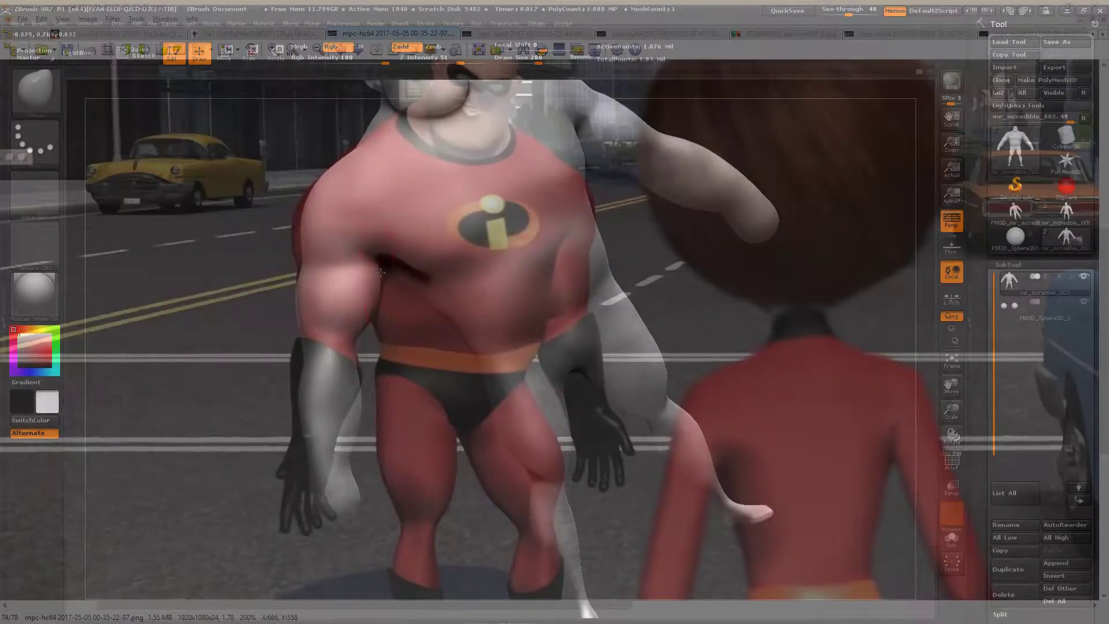
drag(251, 279, 306, 228)
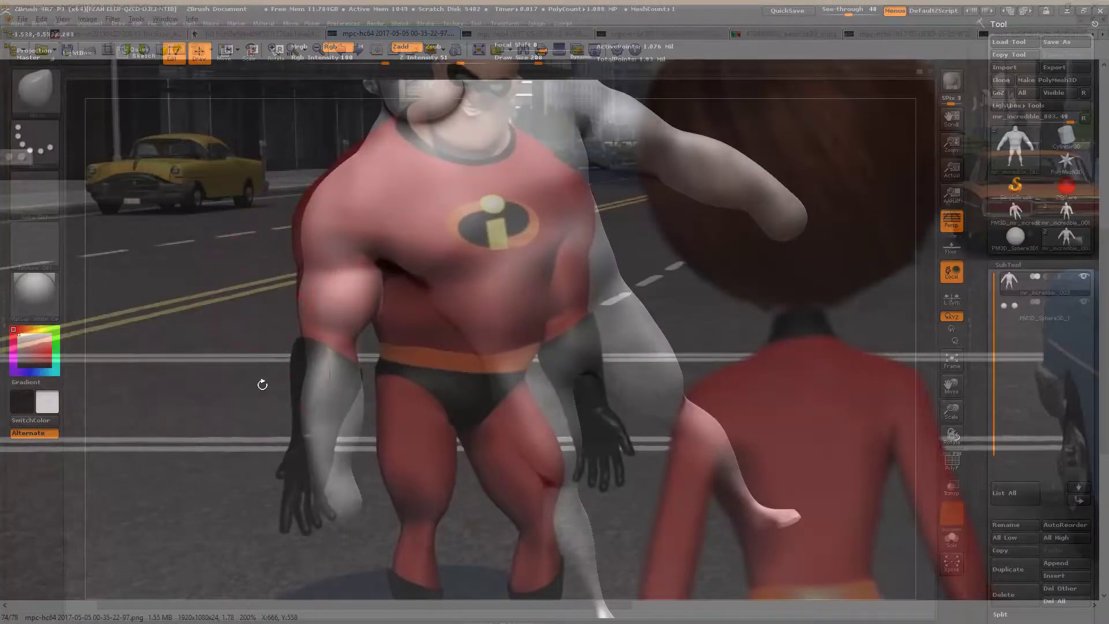
mouse_move(251, 399)
mouse_down()
mouse_move(233, 393)
mouse_move(275, 367)
mouse_up()
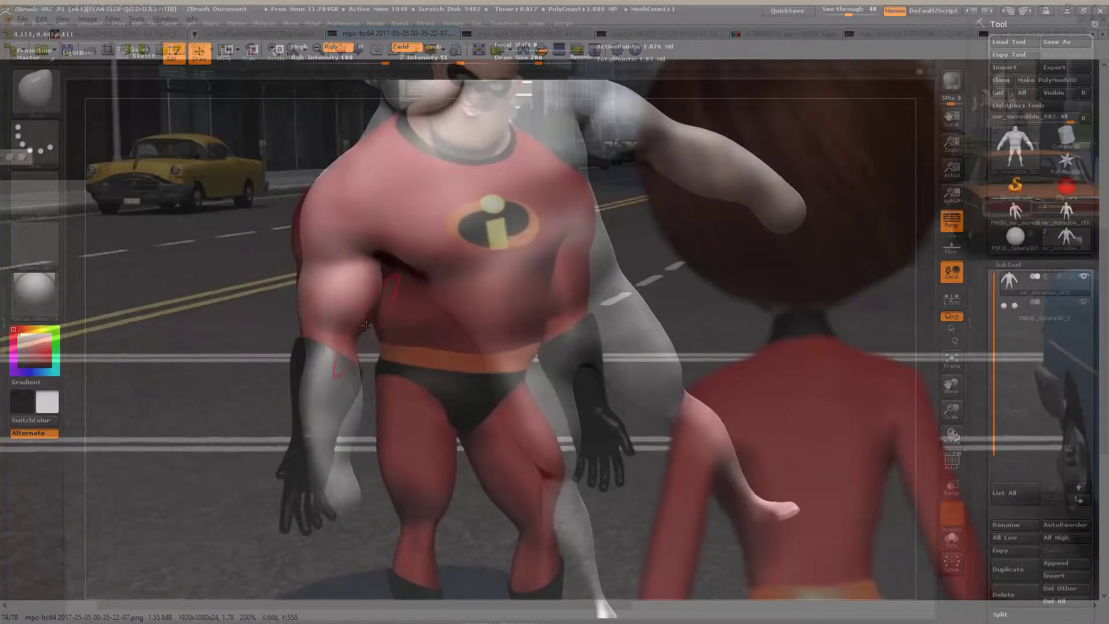
key(shift)
shift+drag(369, 315, 359, 335)
drag(388, 502, 365, 542)
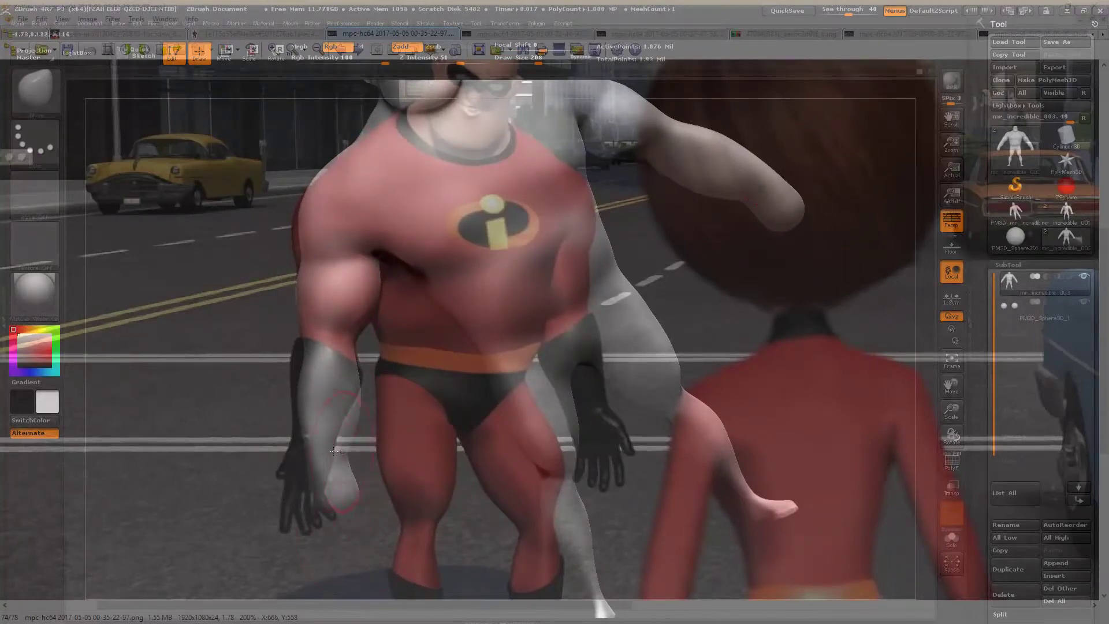